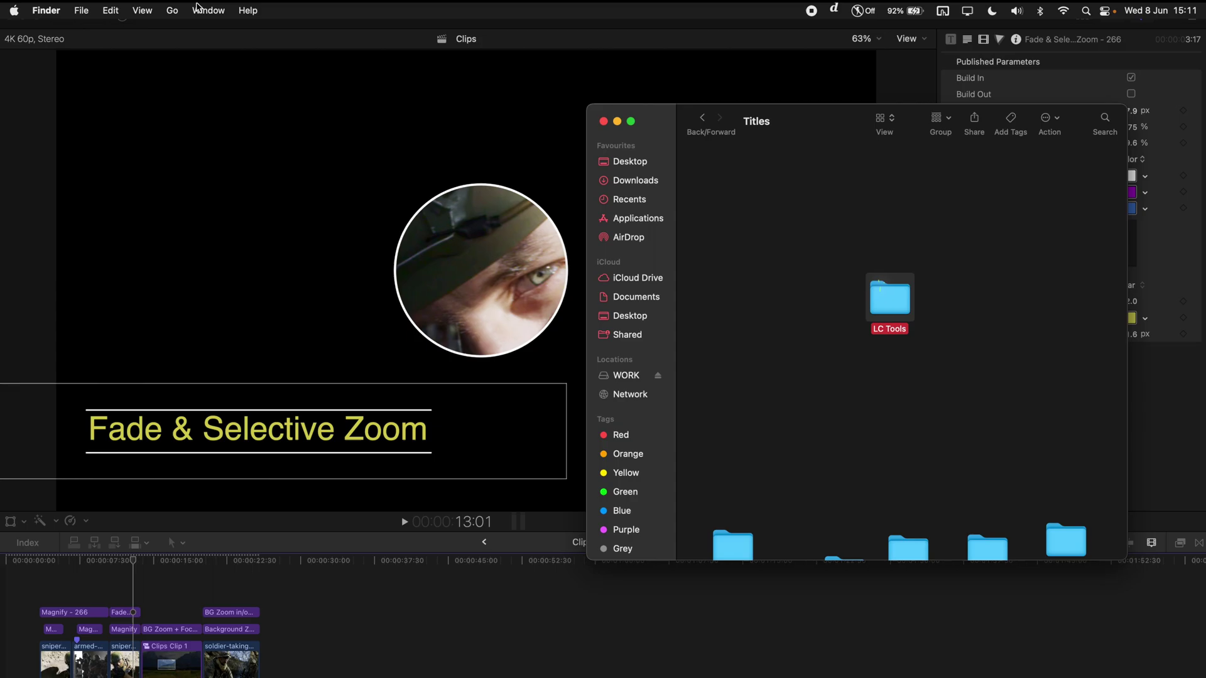
Browse from the home folder into Movies › Motion Templates › Titles › LC Tools, then back to Titles
{"action": "left_click", "coordinate": [172, 10]}
{"action": "left_click", "coordinate": [731, 188]}
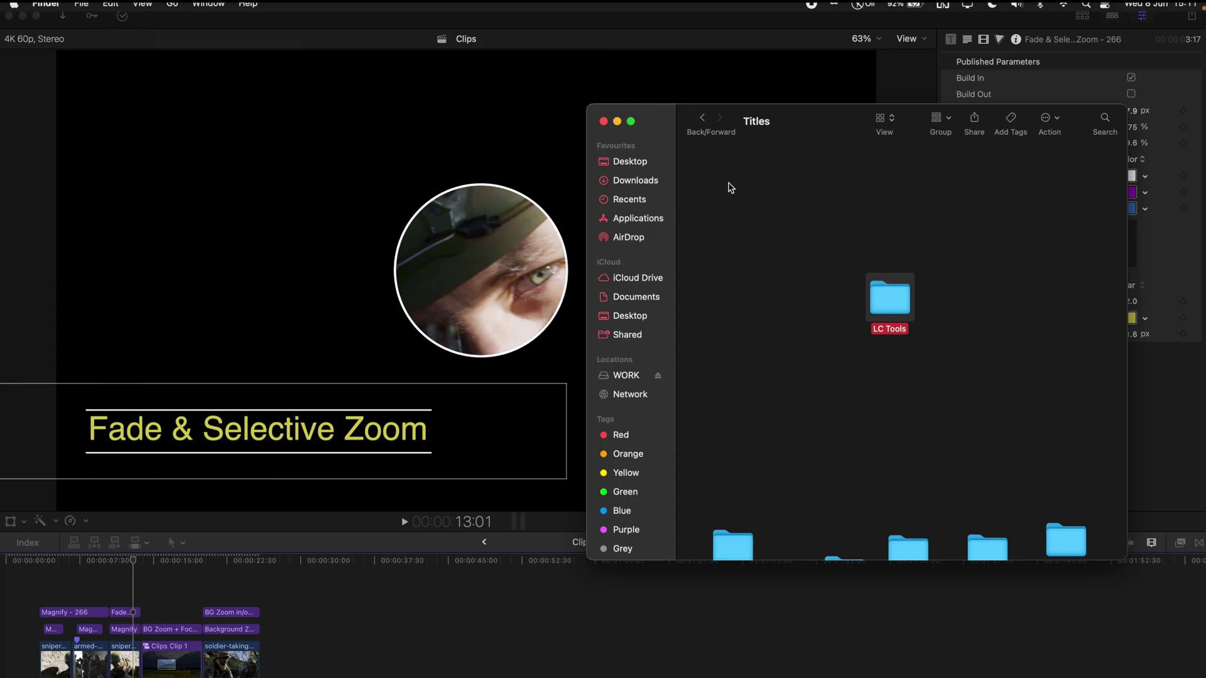
{"action": "double_click", "coordinate": [877, 159]}
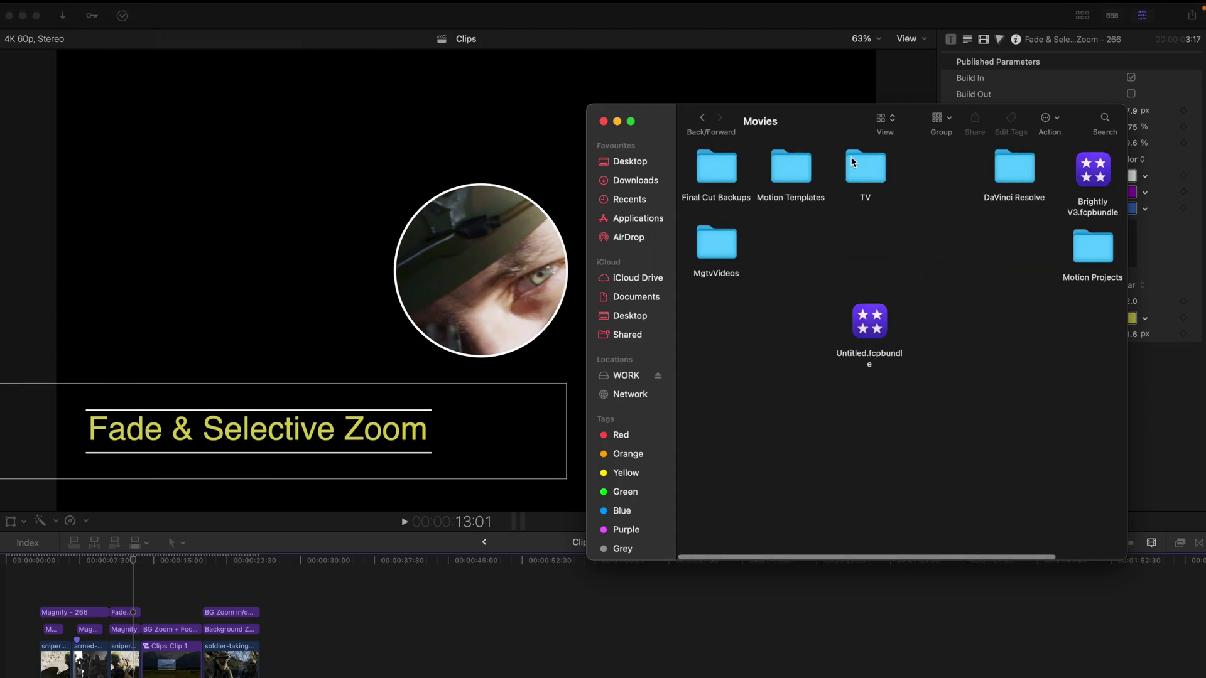
{"action": "double_click", "coordinate": [794, 170]}
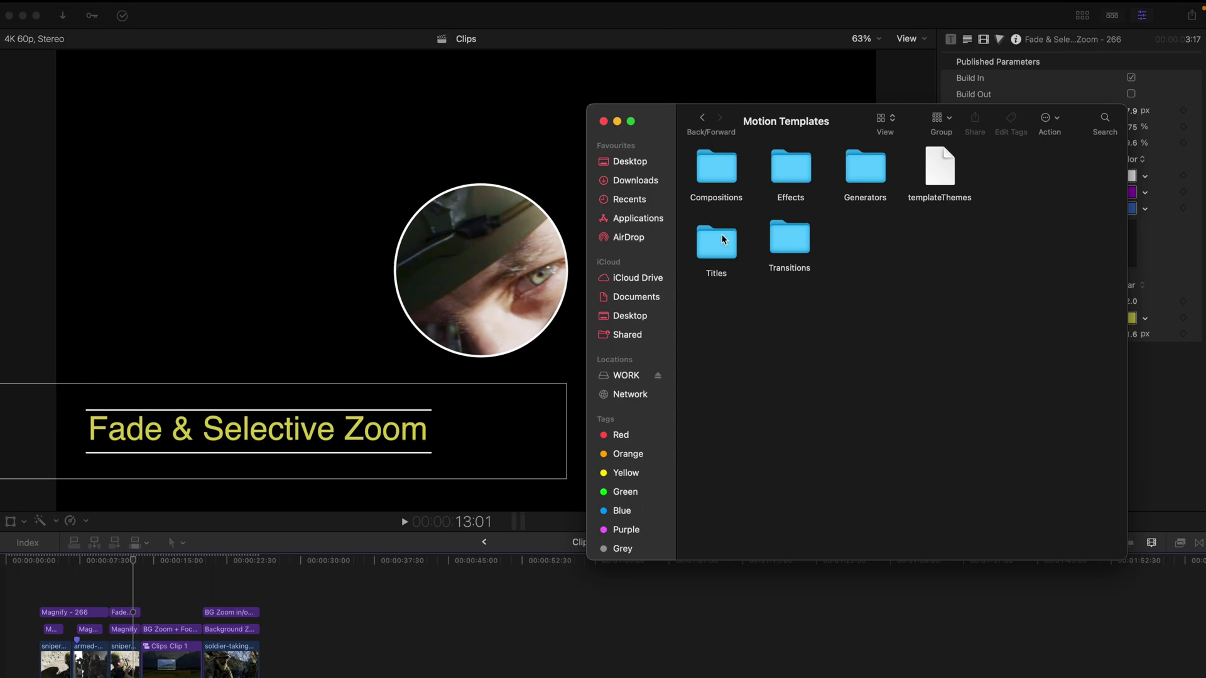
{"action": "double_click", "coordinate": [722, 239]}
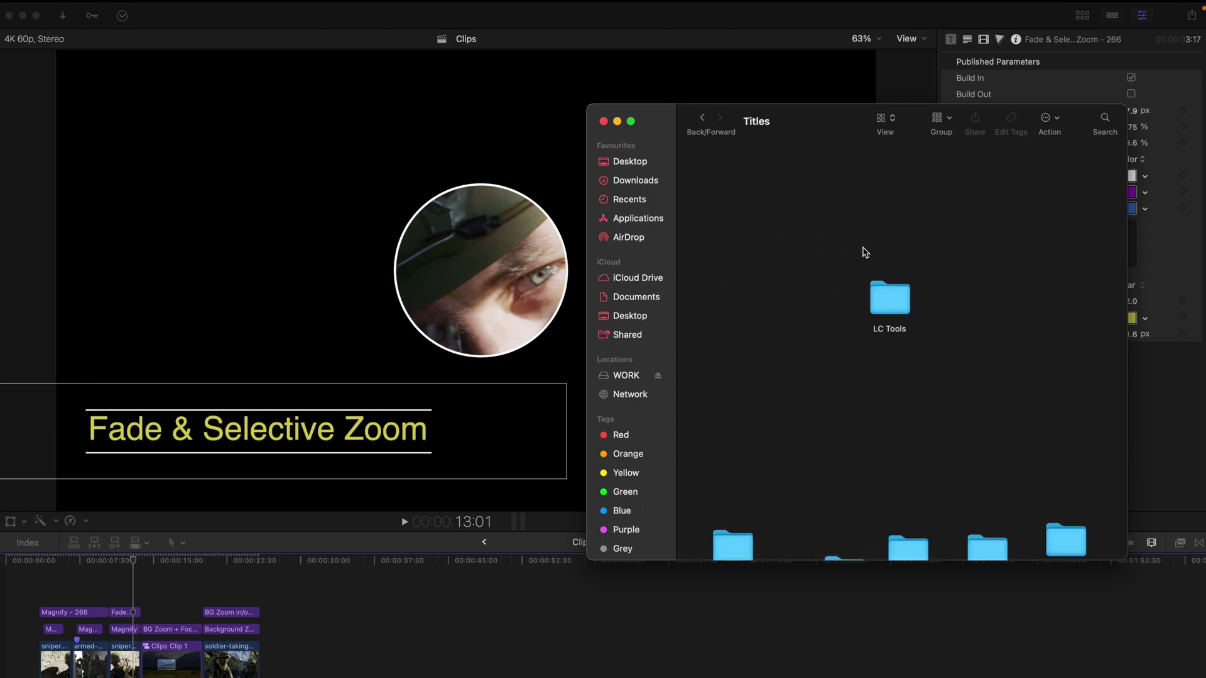
{"action": "double_click", "coordinate": [885, 295]}
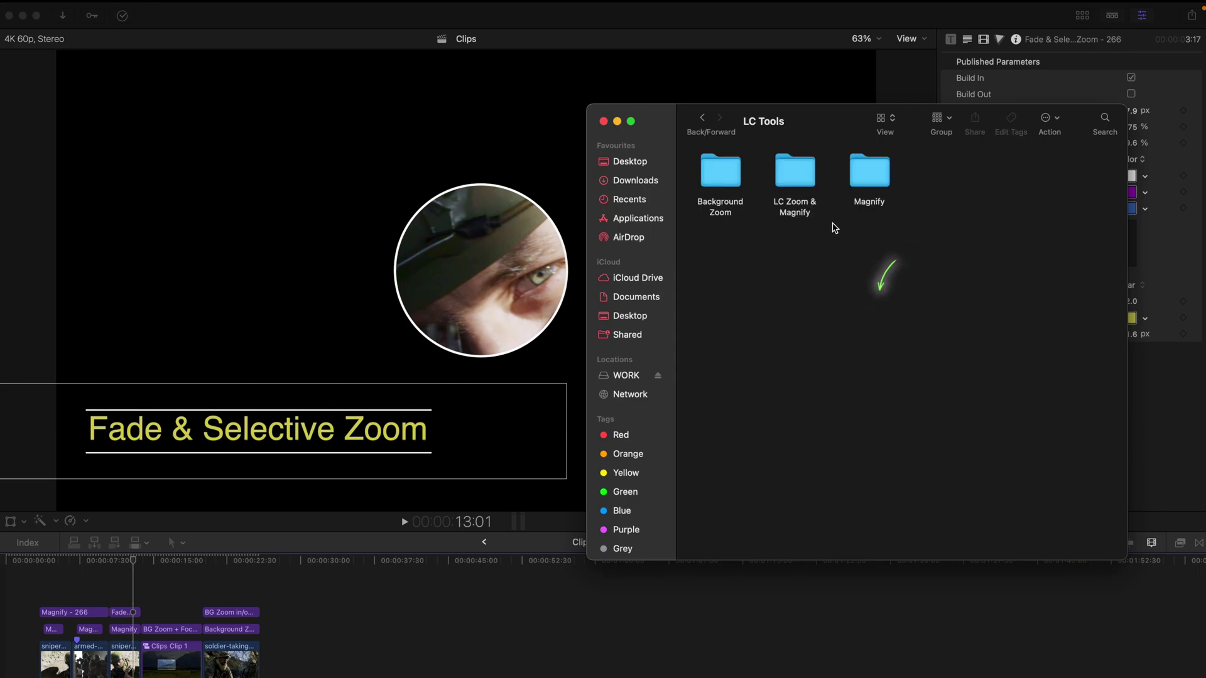
{"action": "left_click", "coordinate": [701, 124]}
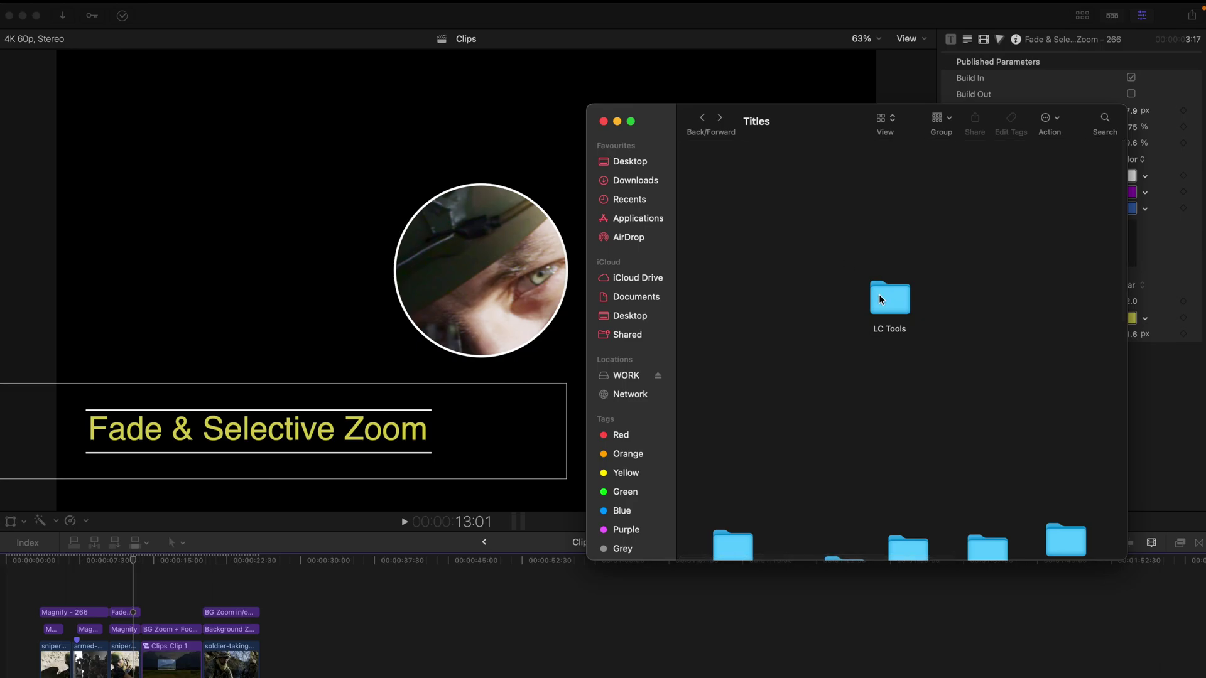
Show the LC Tools titles in the browser and remove the two short Magnify titles from the timeline
{"action": "left_click", "coordinate": [808, 71]}
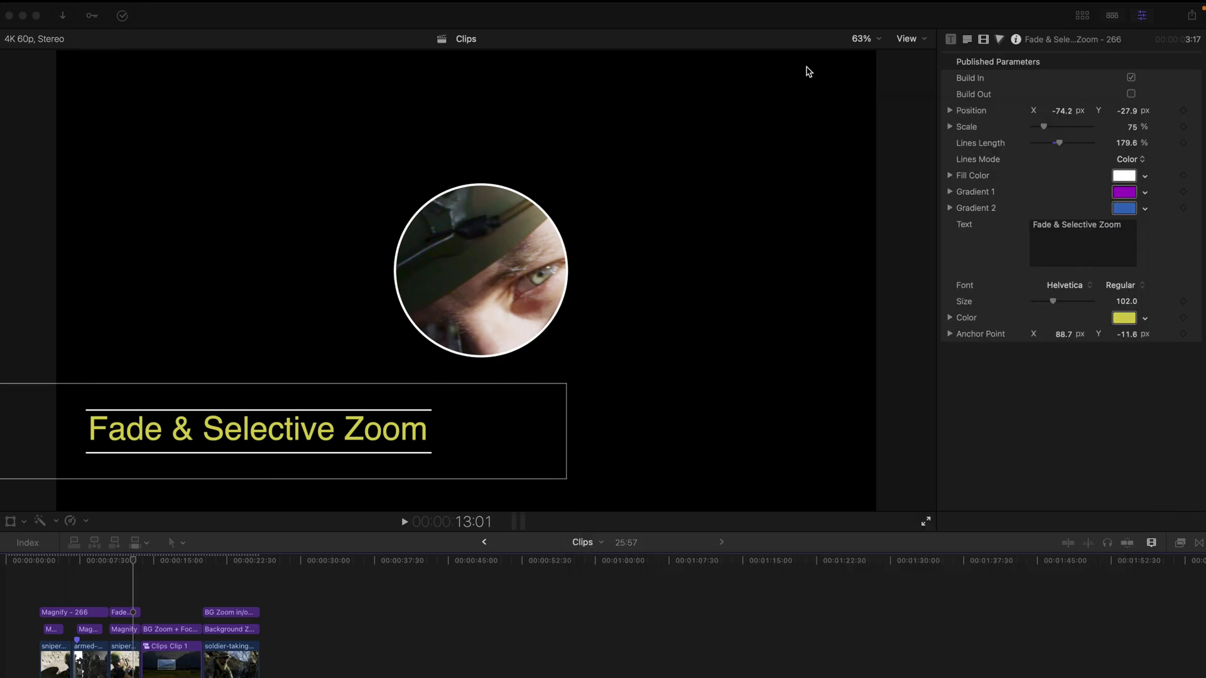
{"action": "left_click", "coordinate": [67, 10]}
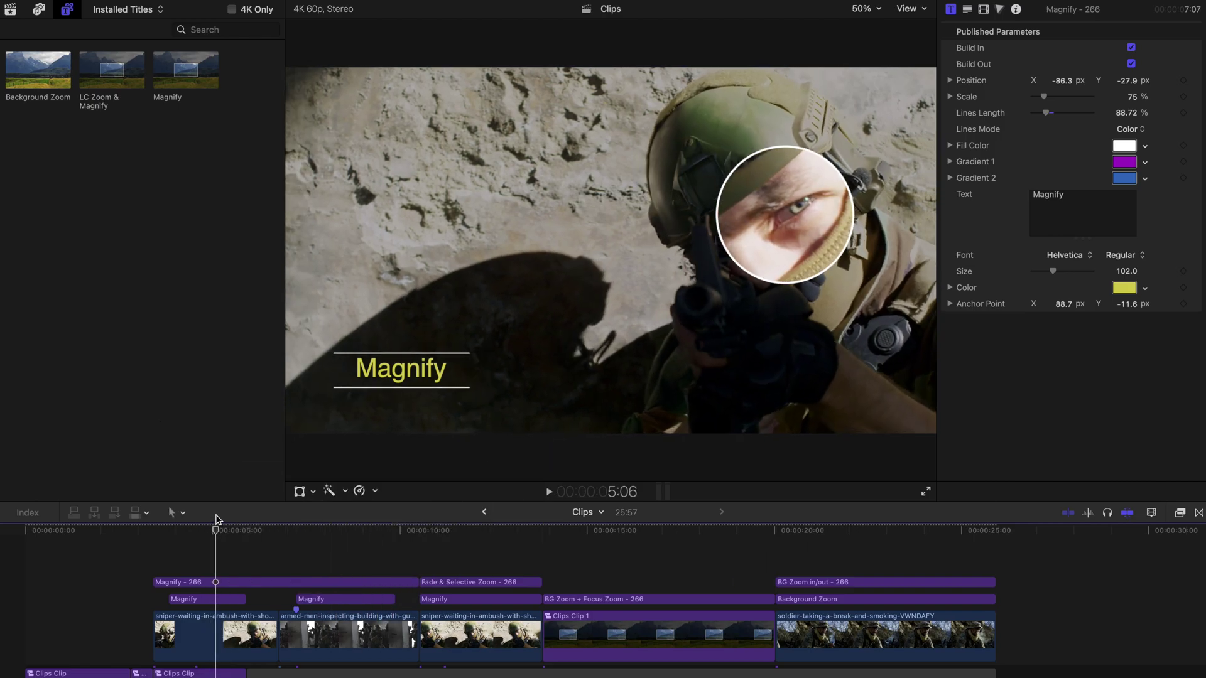
{"action": "left_click", "coordinate": [256, 529]}
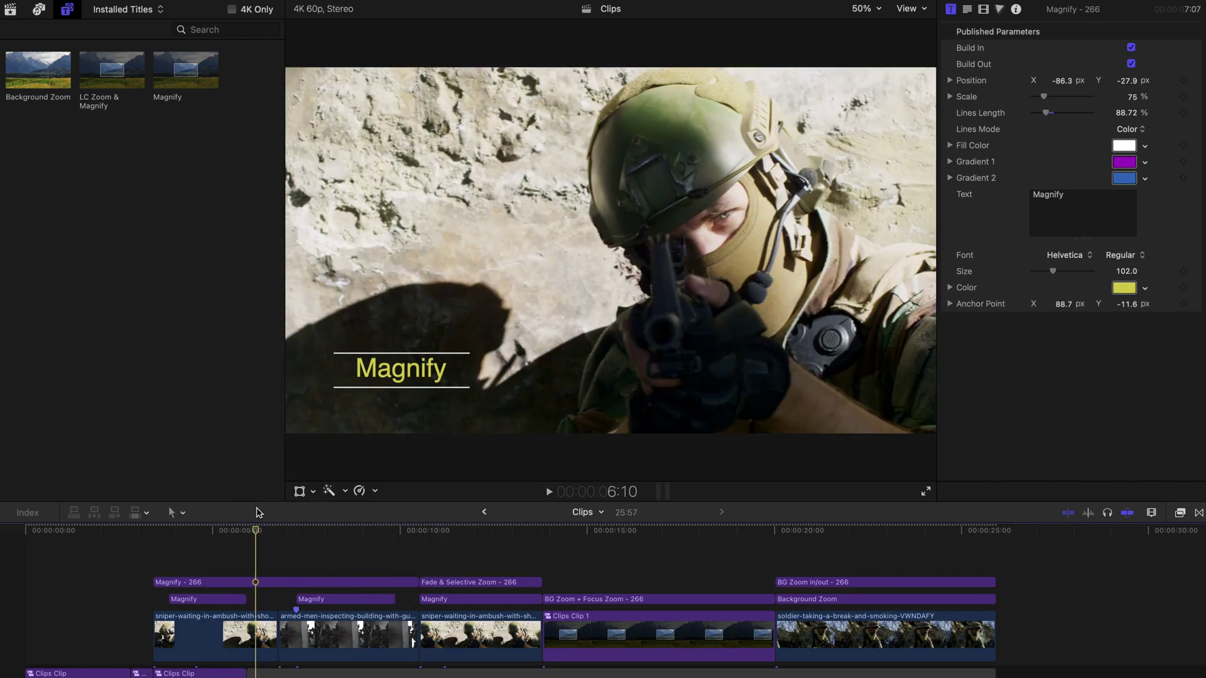
{"action": "key", "text": "super+z"}
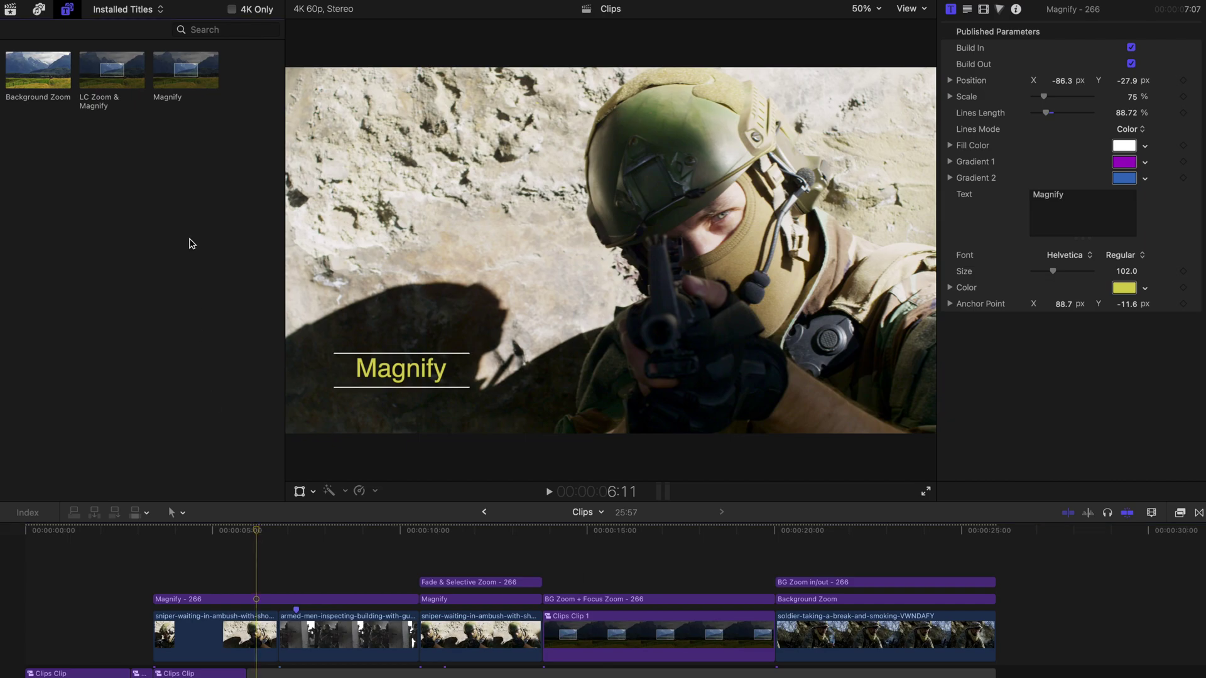
Connect a Magnify title above the soldier clip, centre its zoom box on his face, and set Scale to 412%
{"action": "left_click", "coordinate": [197, 93]}
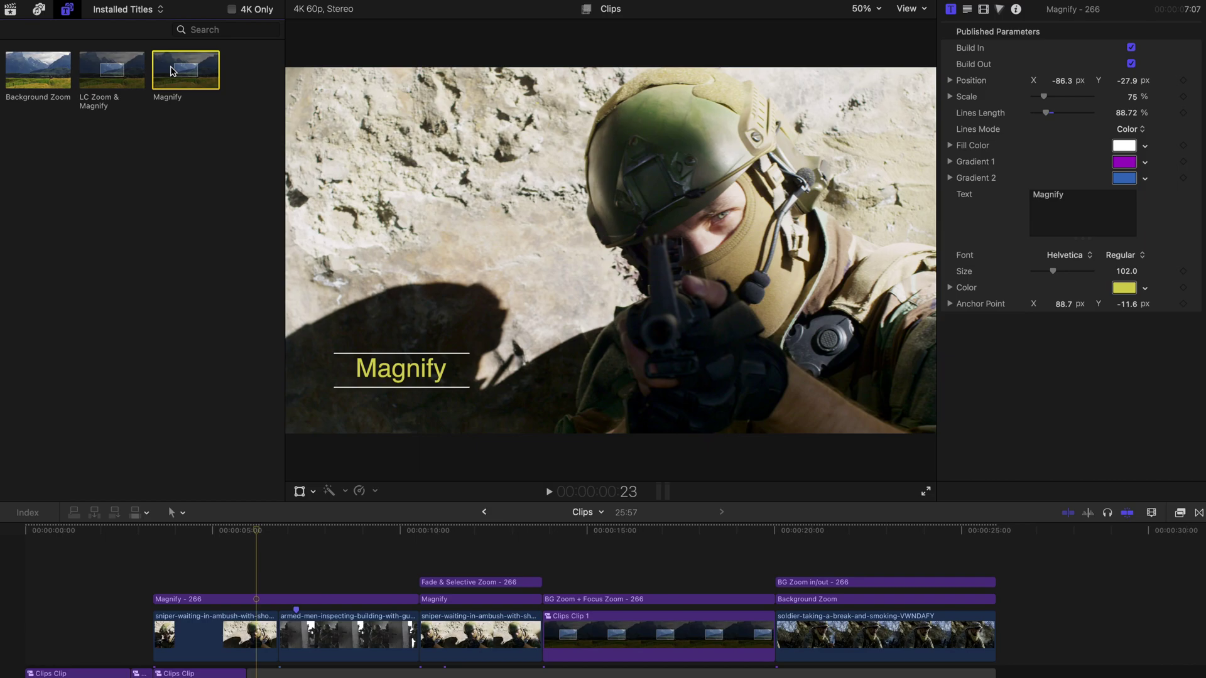
{"action": "left_click_drag", "start_coordinate": [176, 75], "coordinate": [174, 581]}
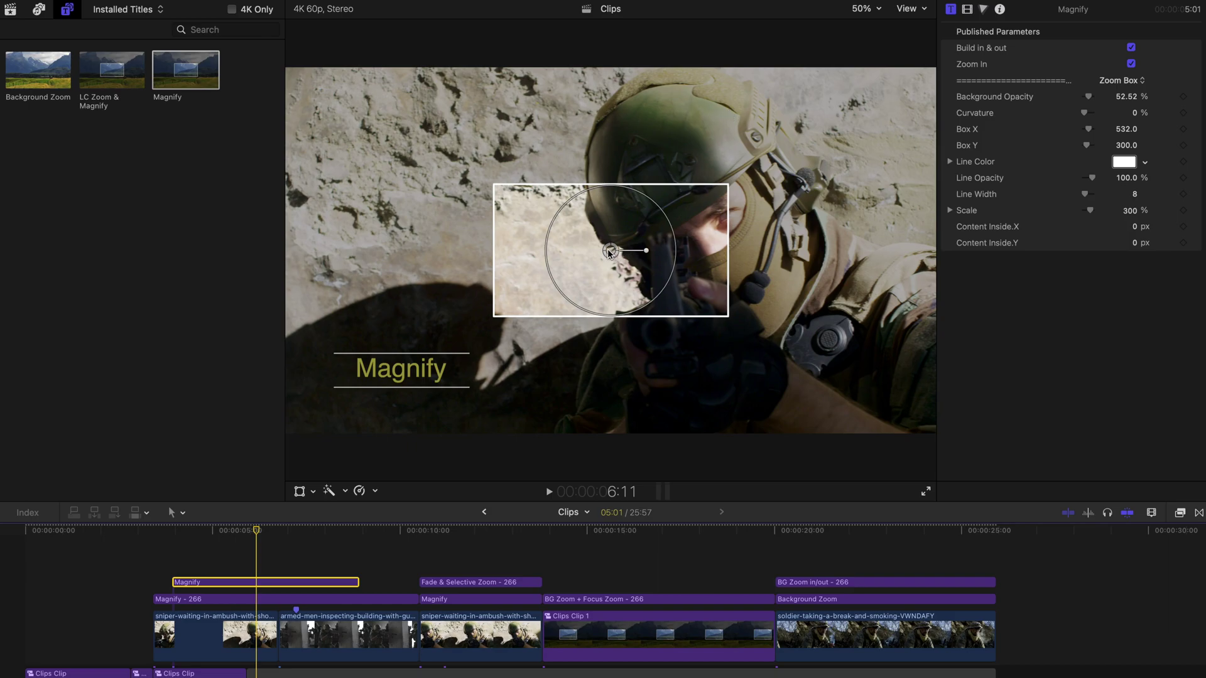
{"action": "left_click_drag", "start_coordinate": [628, 258], "coordinate": [704, 220]}
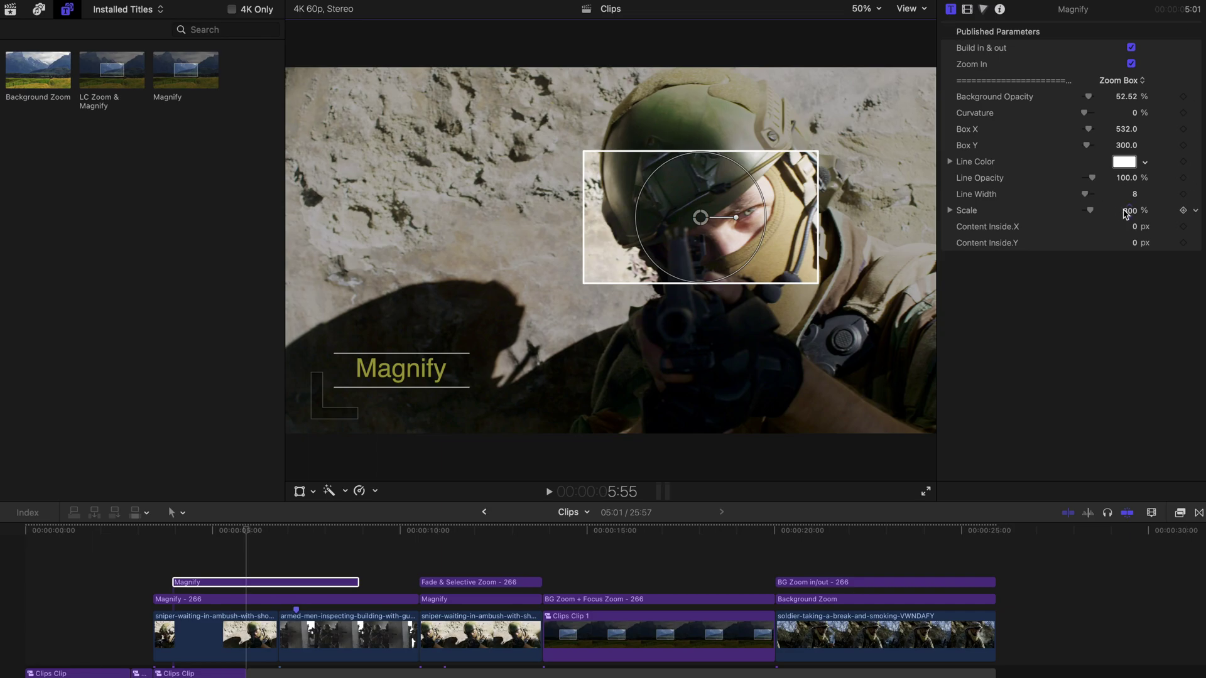
{"action": "left_click_drag", "start_coordinate": [1130, 215], "coordinate": [1130, 209]}
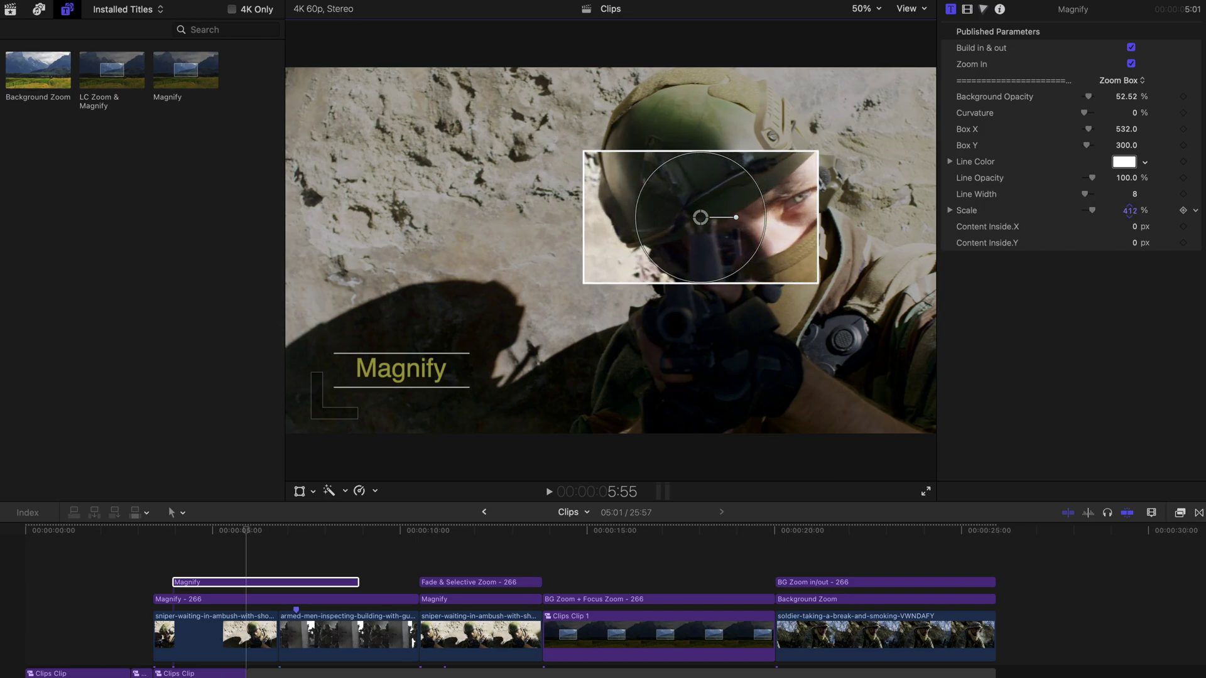
Recentre the magnified eye (Content Inside.X -142.16) and give the outline Line Width 1 at 40.9% opacity
{"action": "left_click_drag", "start_coordinate": [704, 220], "coordinate": [727, 232]}
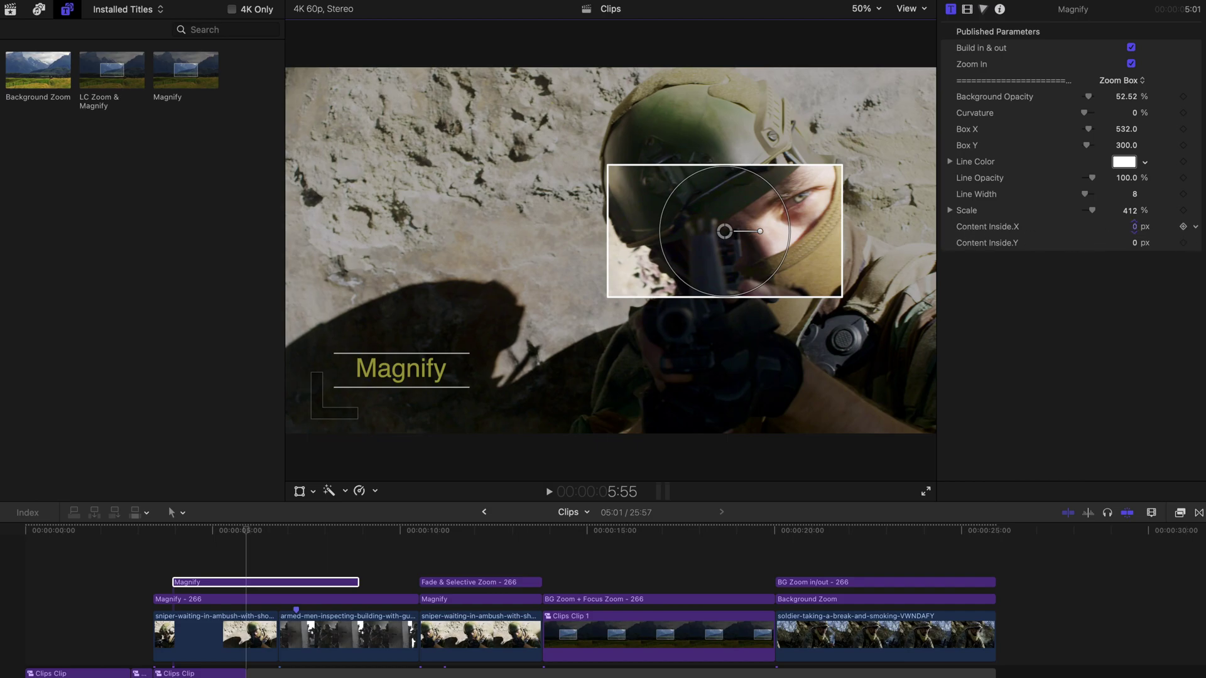
{"action": "left_click_drag", "start_coordinate": [1134, 226], "coordinate": [1090, 197]}
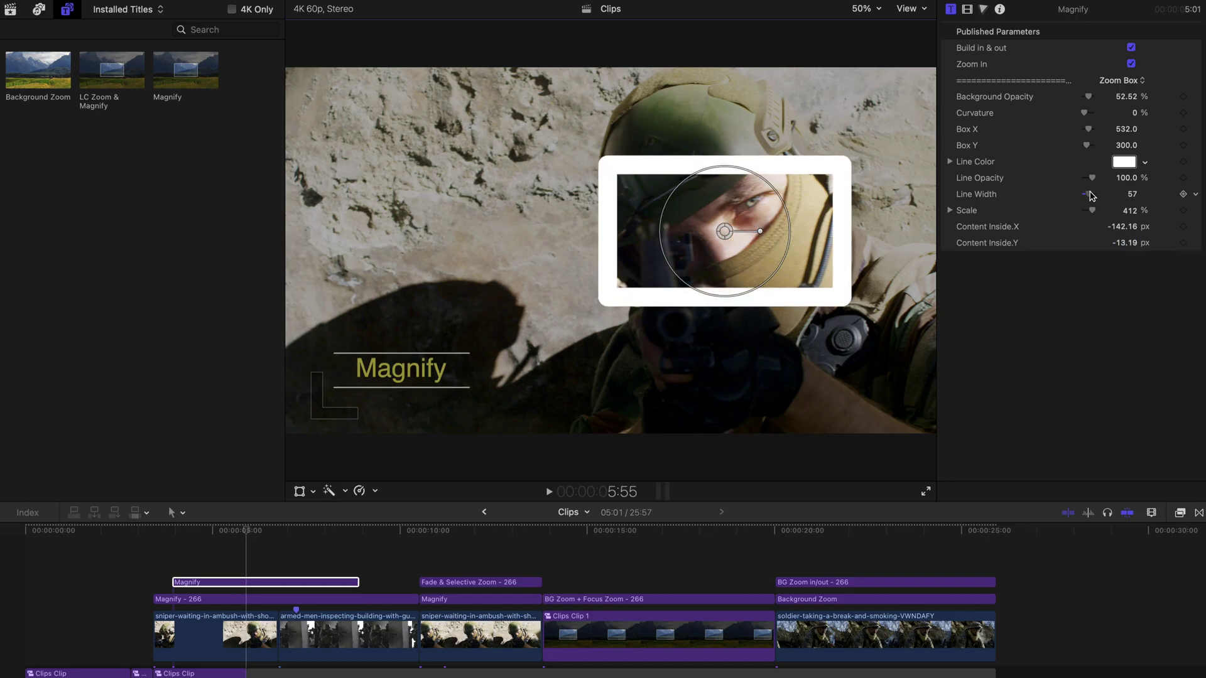
{"action": "left_click_drag", "start_coordinate": [1091, 195], "coordinate": [1012, 199]}
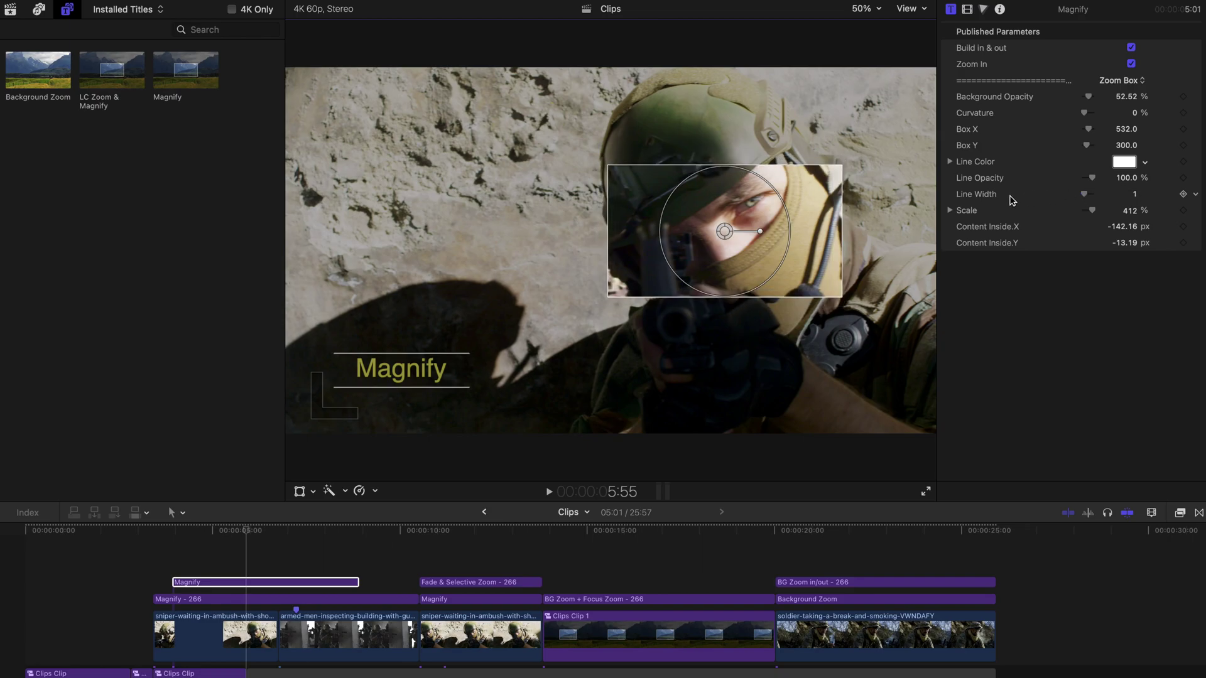
{"action": "left_click_drag", "start_coordinate": [1135, 196], "coordinate": [1133, 199]}
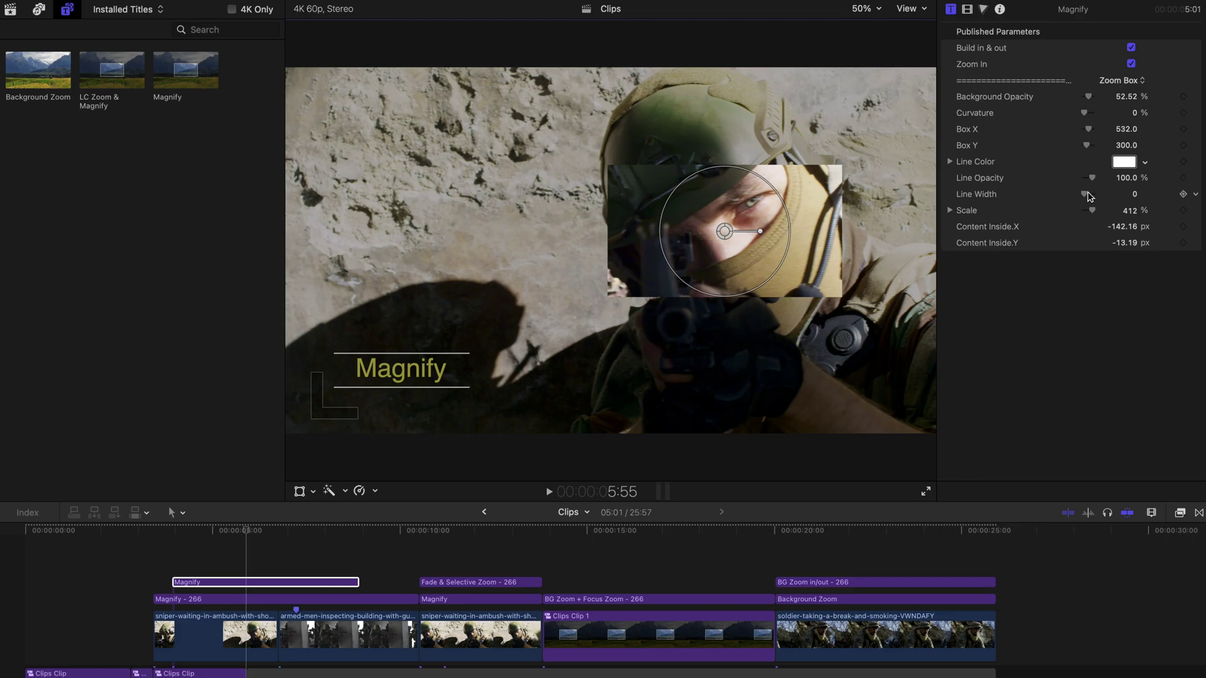
{"action": "left_click", "coordinate": [1134, 194]}
{"action": "type", "text": "1"}
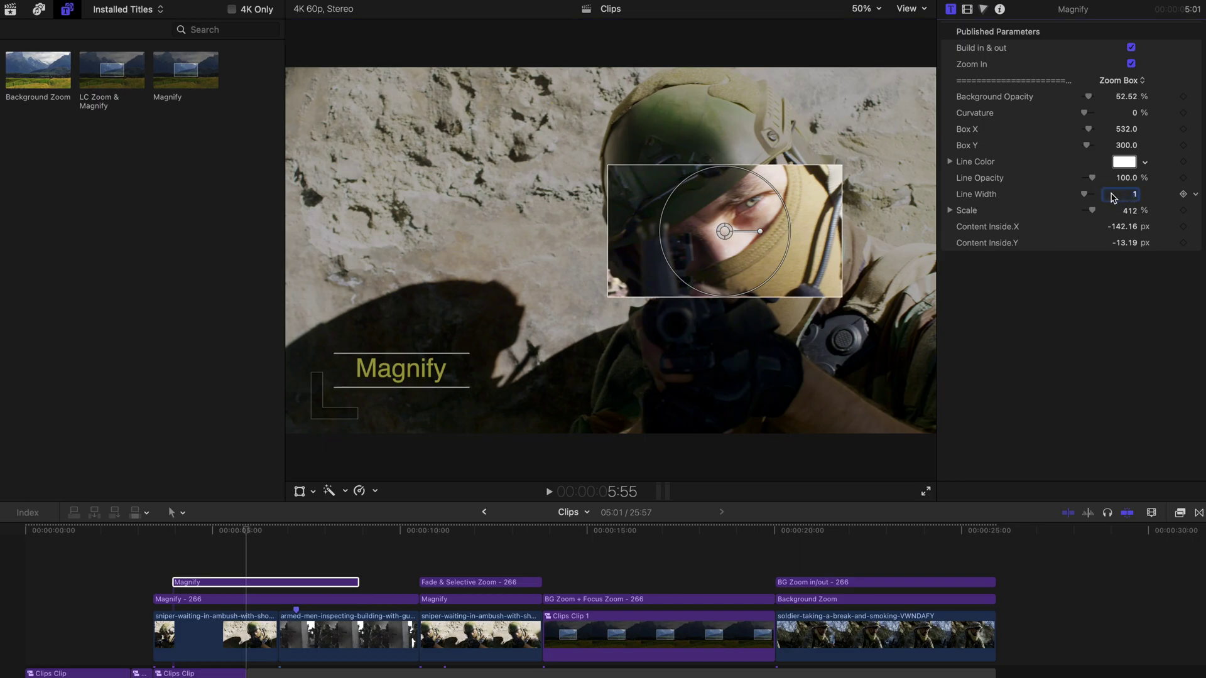
{"action": "left_click_drag", "start_coordinate": [1093, 178], "coordinate": [1061, 175]}
{"action": "left_click_drag", "start_coordinate": [1084, 177], "coordinate": [1090, 178]}
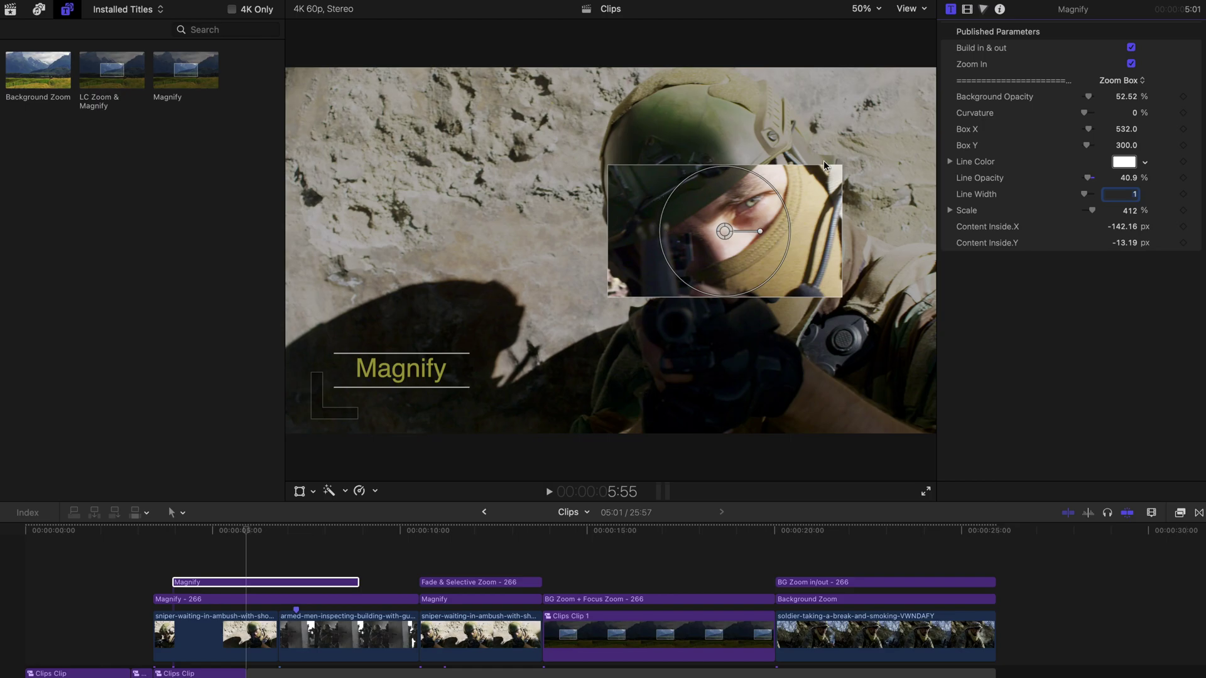
Restore the zoom box outline to full opacity, leaving its colour unchanged
{"action": "left_click_drag", "start_coordinate": [1124, 178], "coordinate": [1112, 139]}
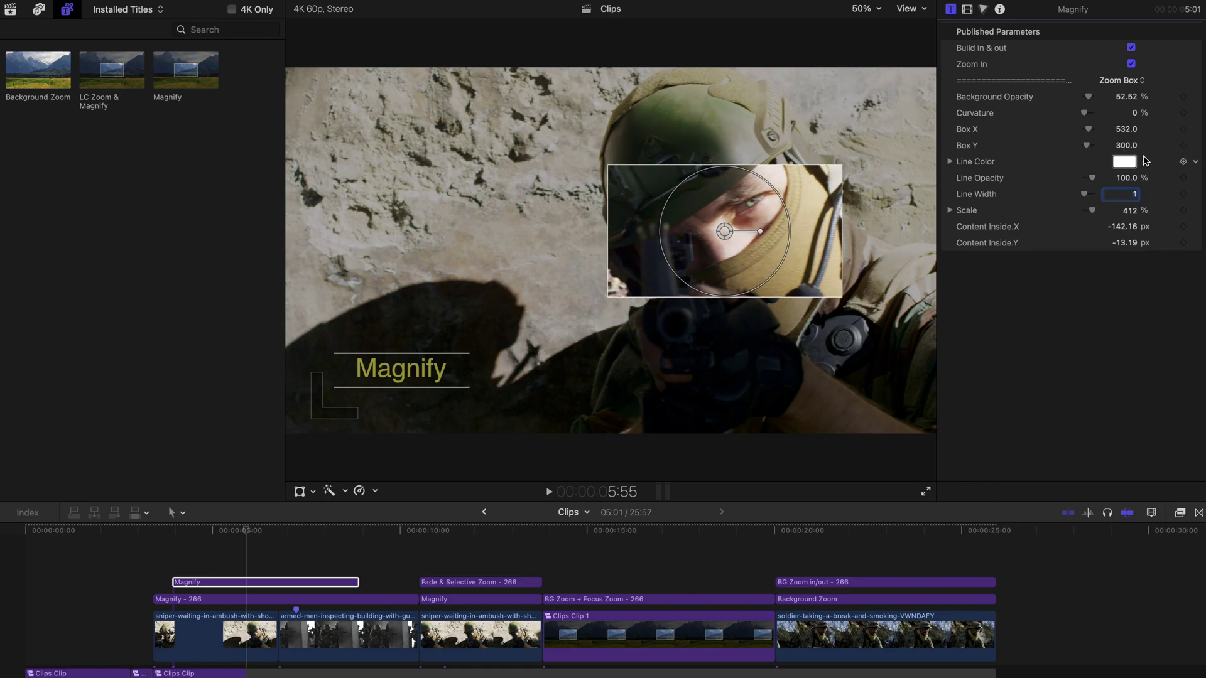
{"action": "left_click", "coordinate": [1143, 160]}
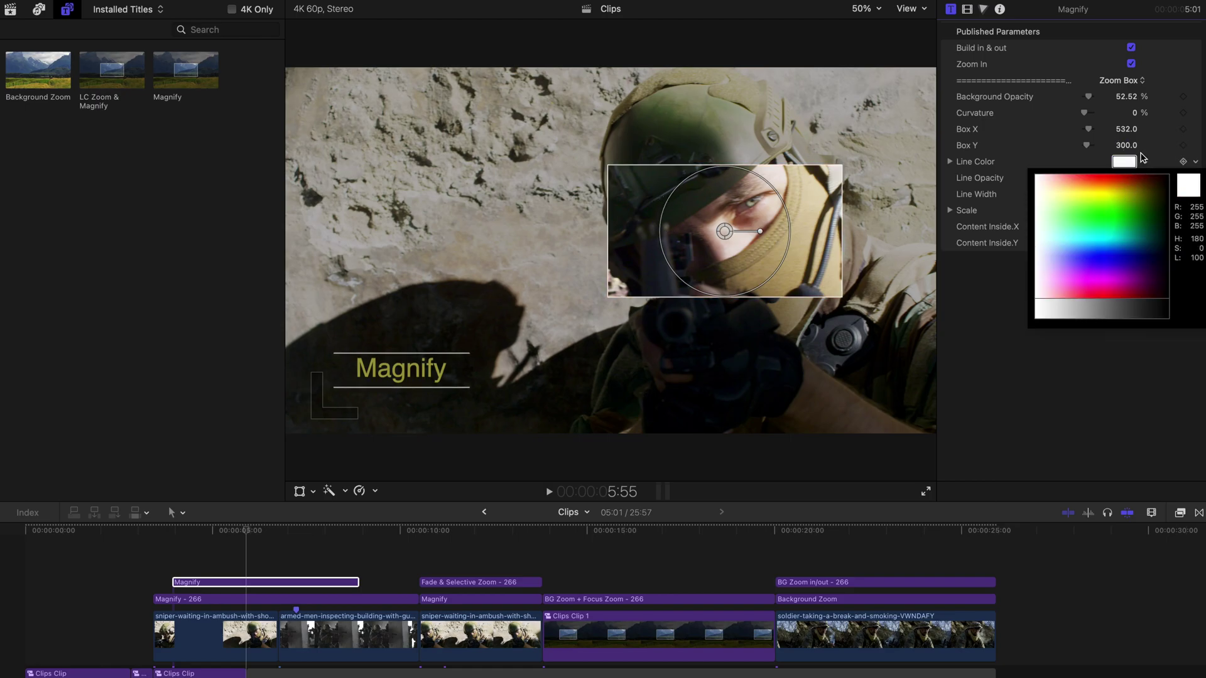
{"action": "left_click", "coordinate": [1158, 143]}
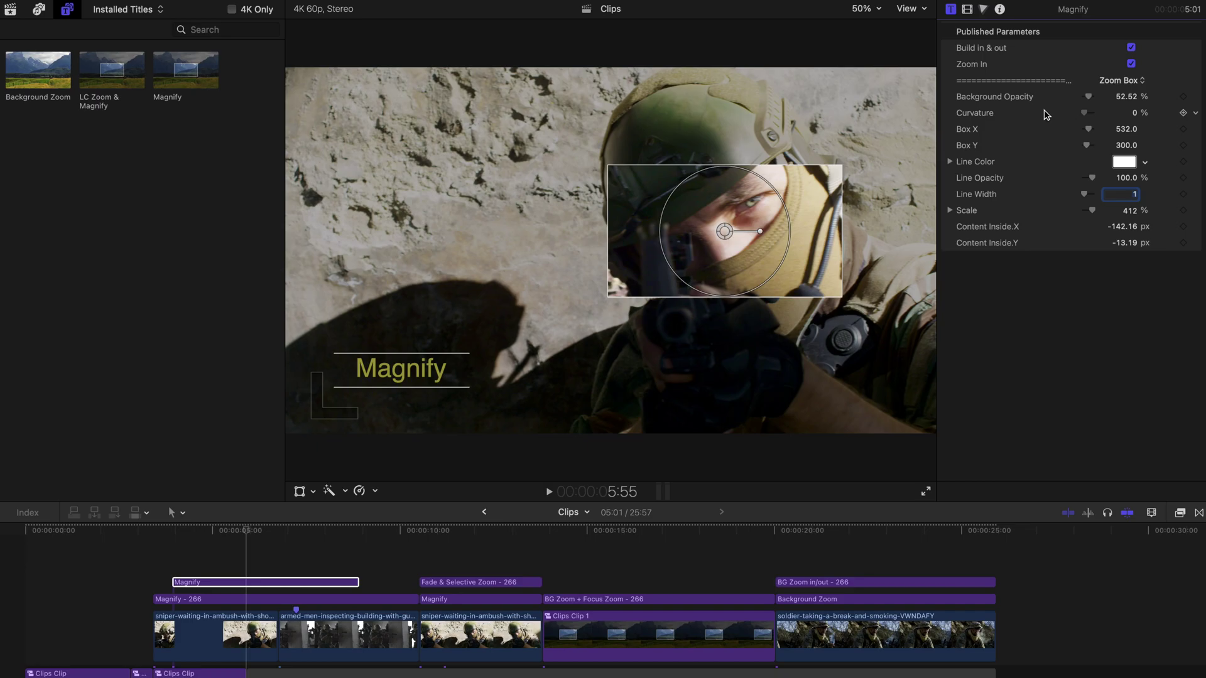
Make the box a circle with Curvature 100% and Box X 300, positioned over the soldier's eye
{"action": "left_click_drag", "start_coordinate": [1083, 114], "coordinate": [1092, 114]}
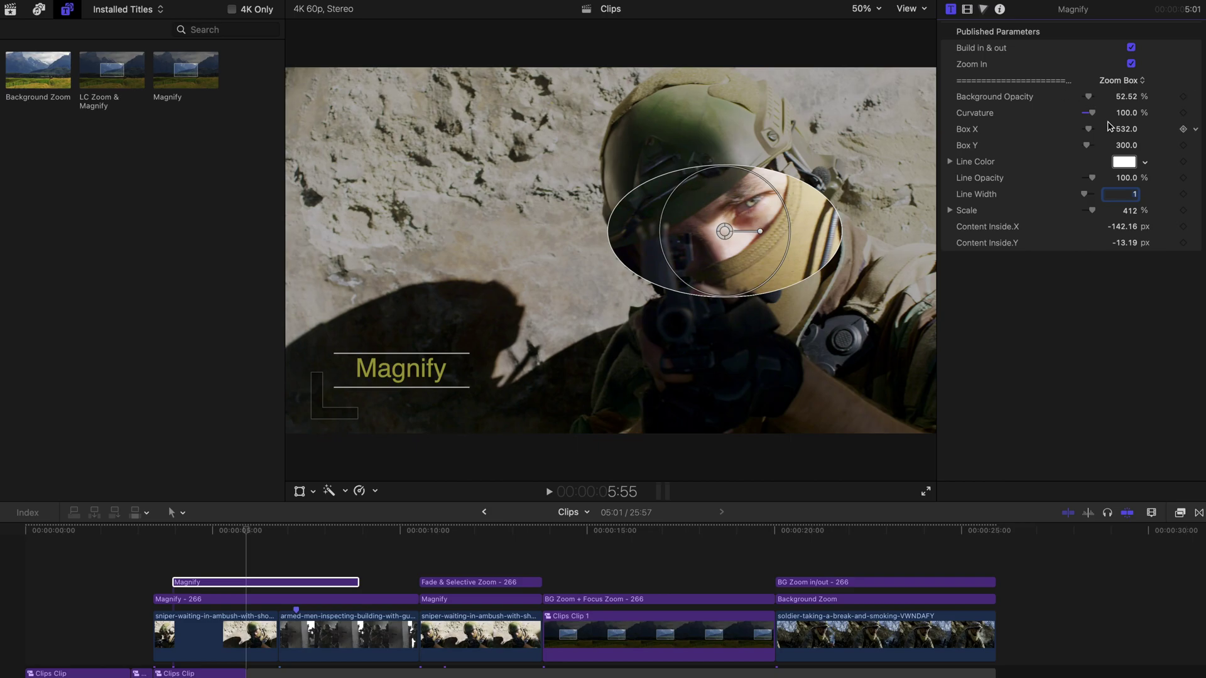
{"action": "left_click", "coordinate": [1128, 131]}
{"action": "type", "text": "300"}
{"action": "key", "text": "Return"}
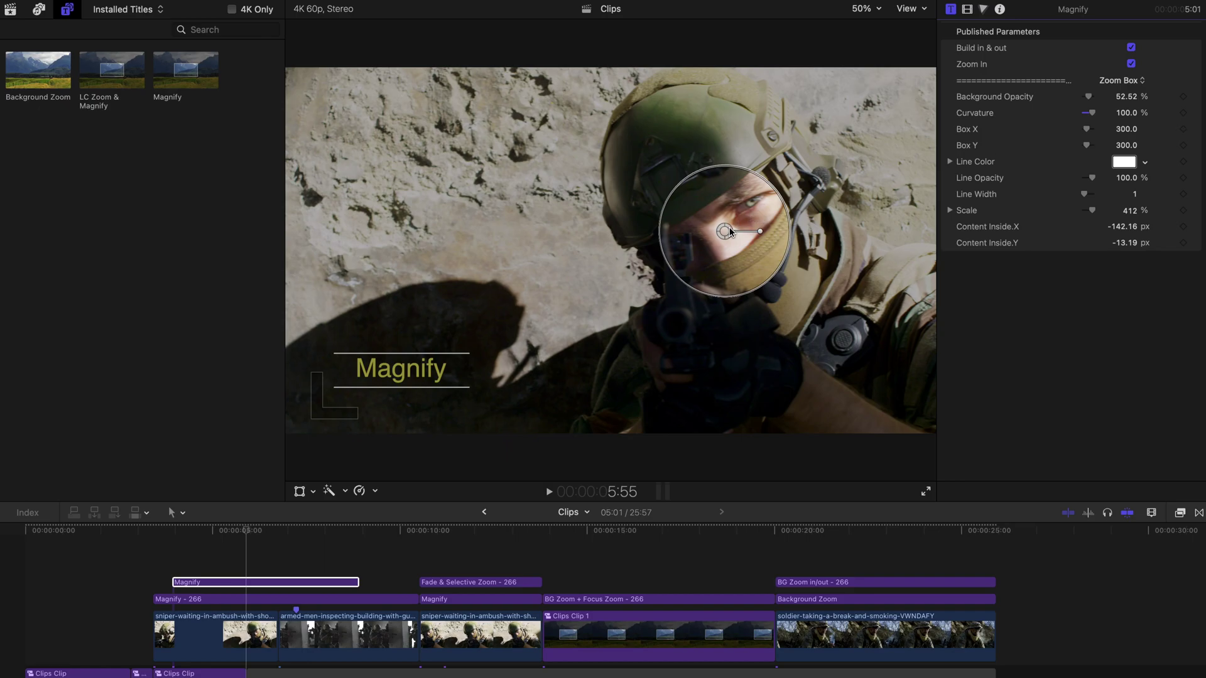
{"action": "left_click_drag", "start_coordinate": [729, 229], "coordinate": [742, 217]}
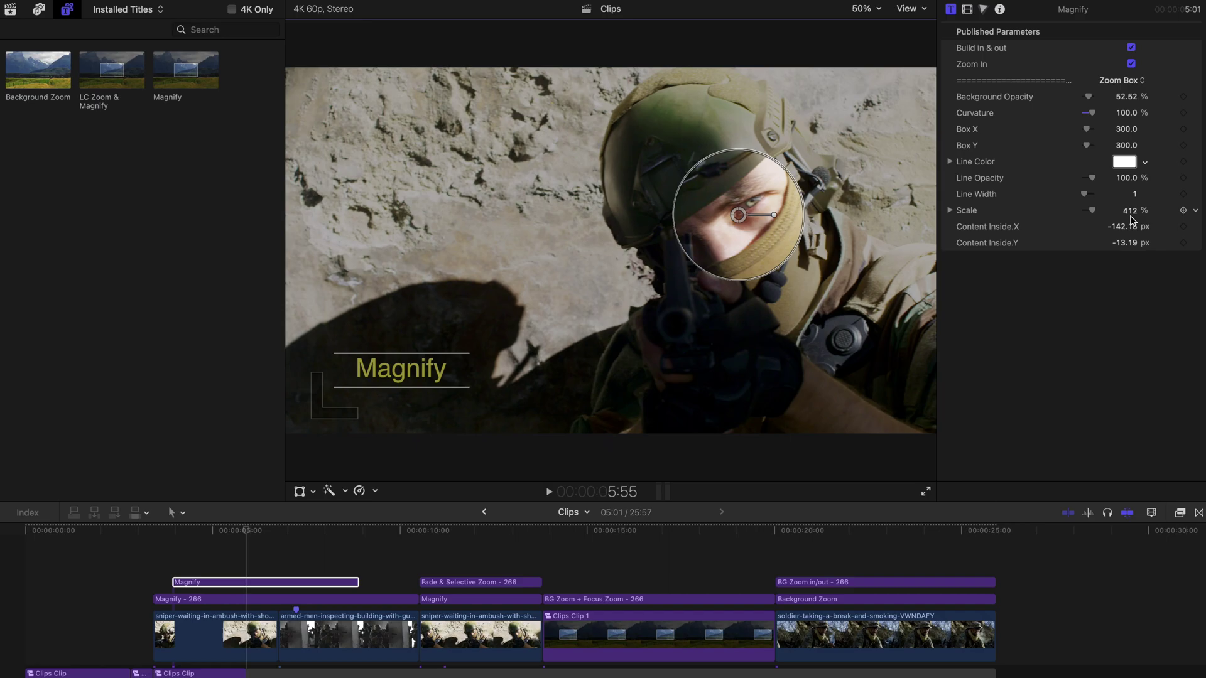
Raise the magnification to 457% and preview it at different playhead positions
{"action": "left_click_drag", "start_coordinate": [1133, 215], "coordinate": [1123, 244]}
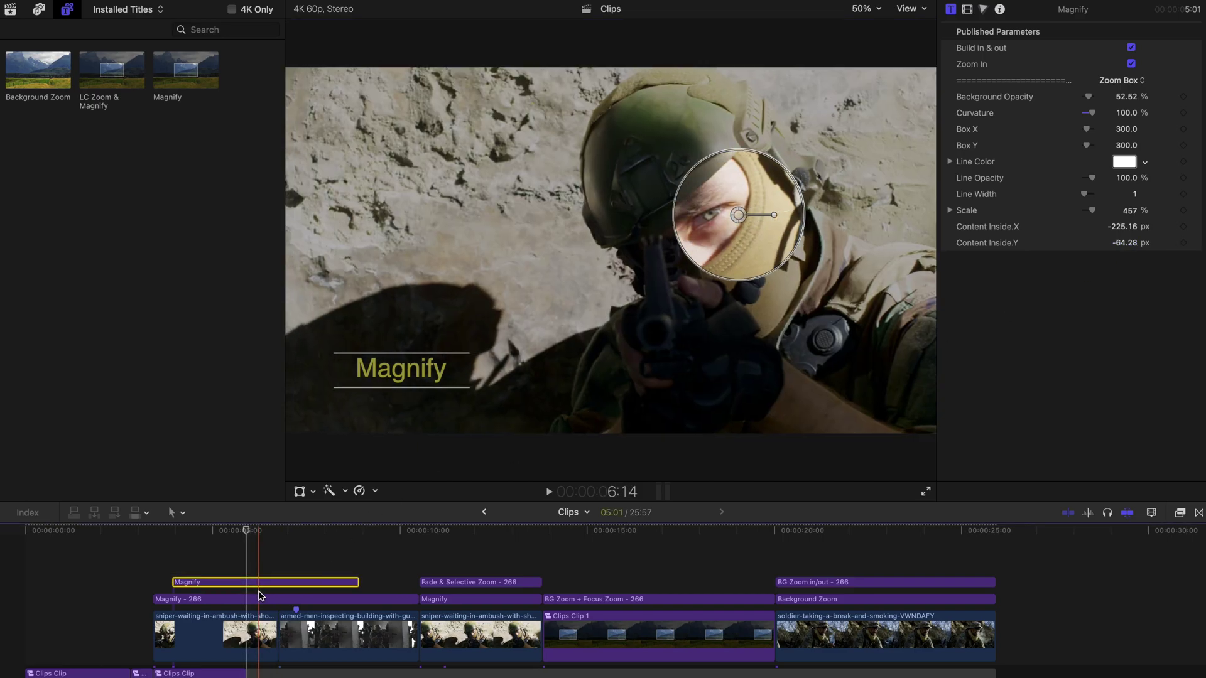
{"action": "left_click", "coordinate": [258, 562]}
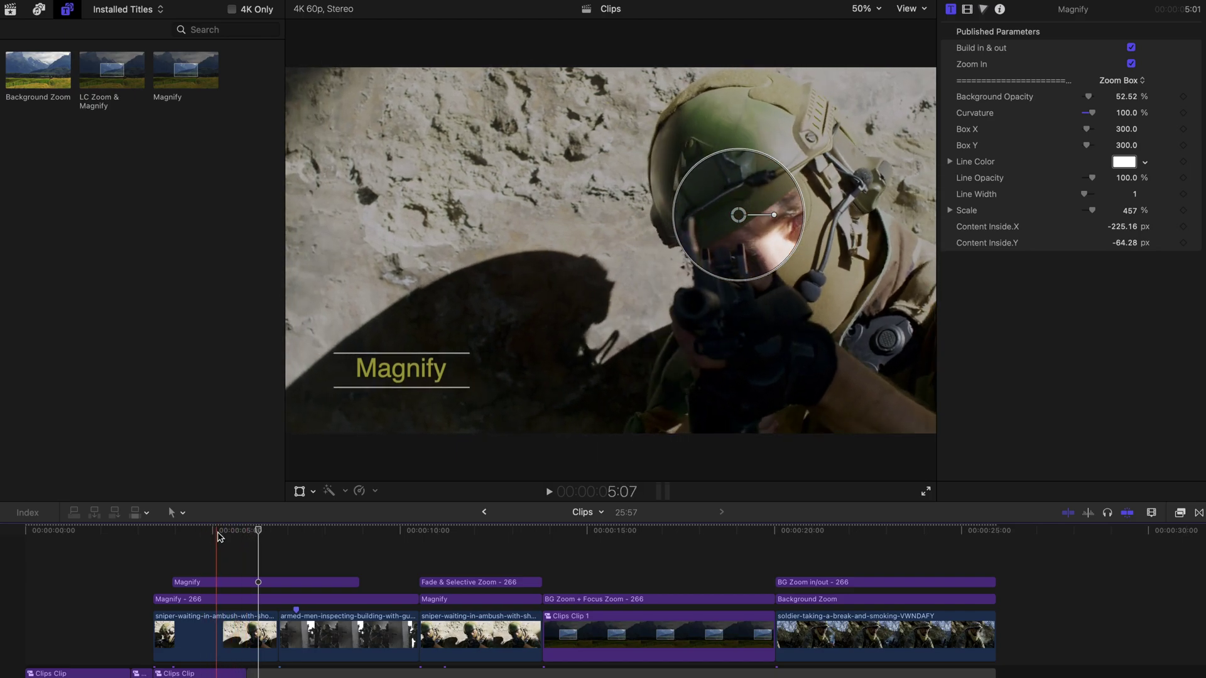
{"action": "left_click", "coordinate": [207, 534]}
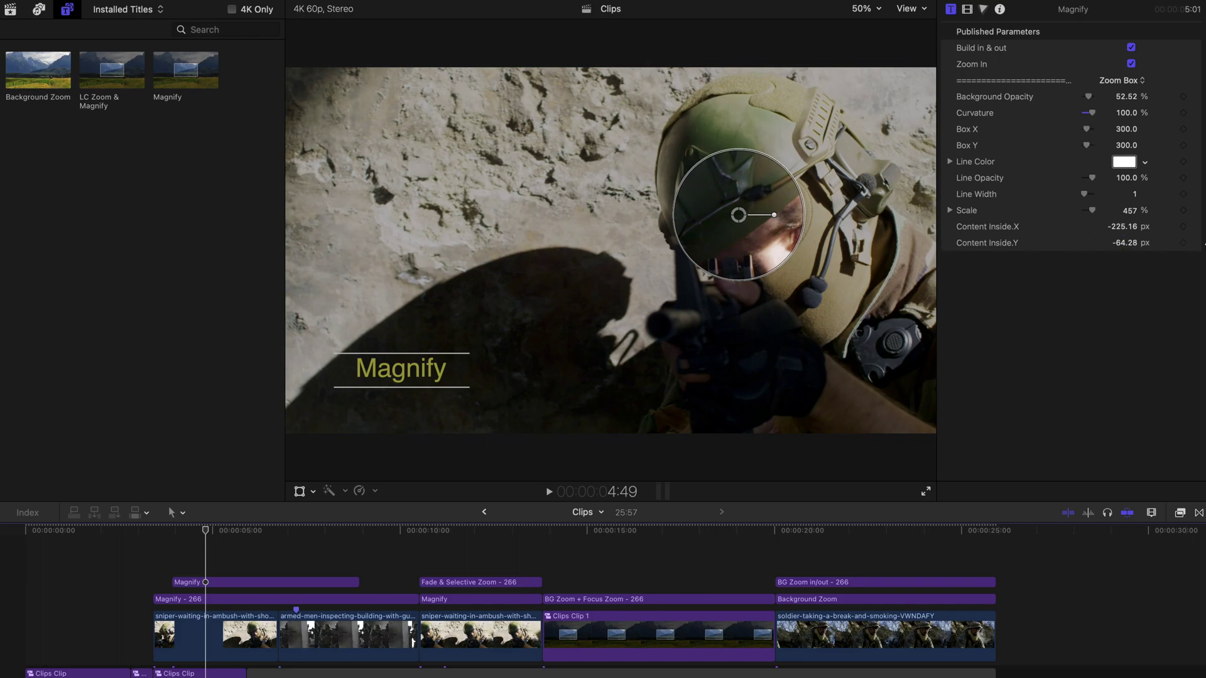
Step forward one frame and keyframe Content Inside.X at -308.22 px
{"action": "left_click_drag", "start_coordinate": [1125, 230], "coordinate": [1125, 230]}
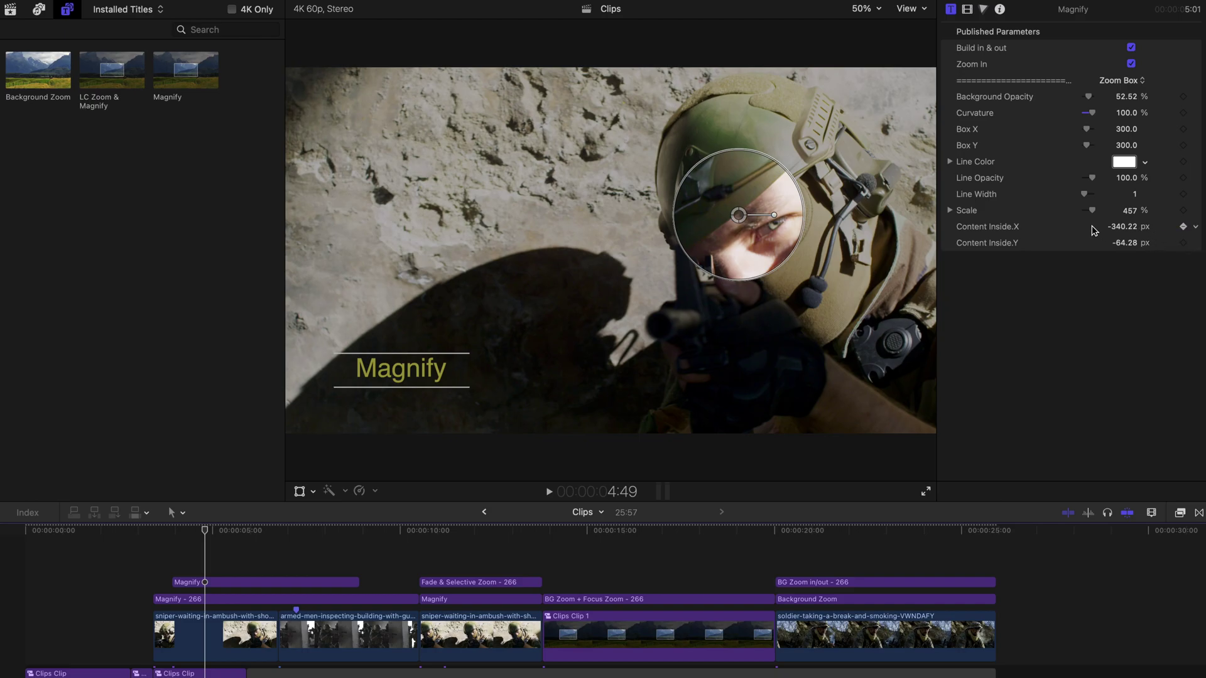
{"action": "key", "text": "Right"}
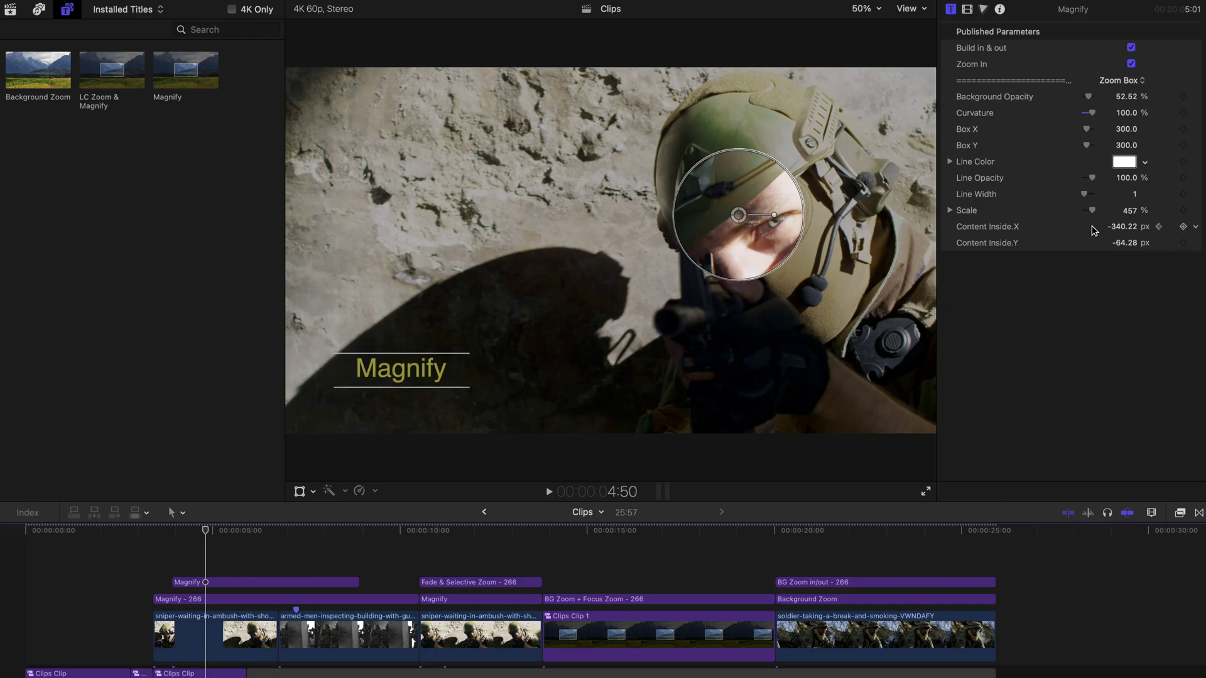
{"action": "left_click_drag", "start_coordinate": [1123, 226], "coordinate": [1129, 227]}
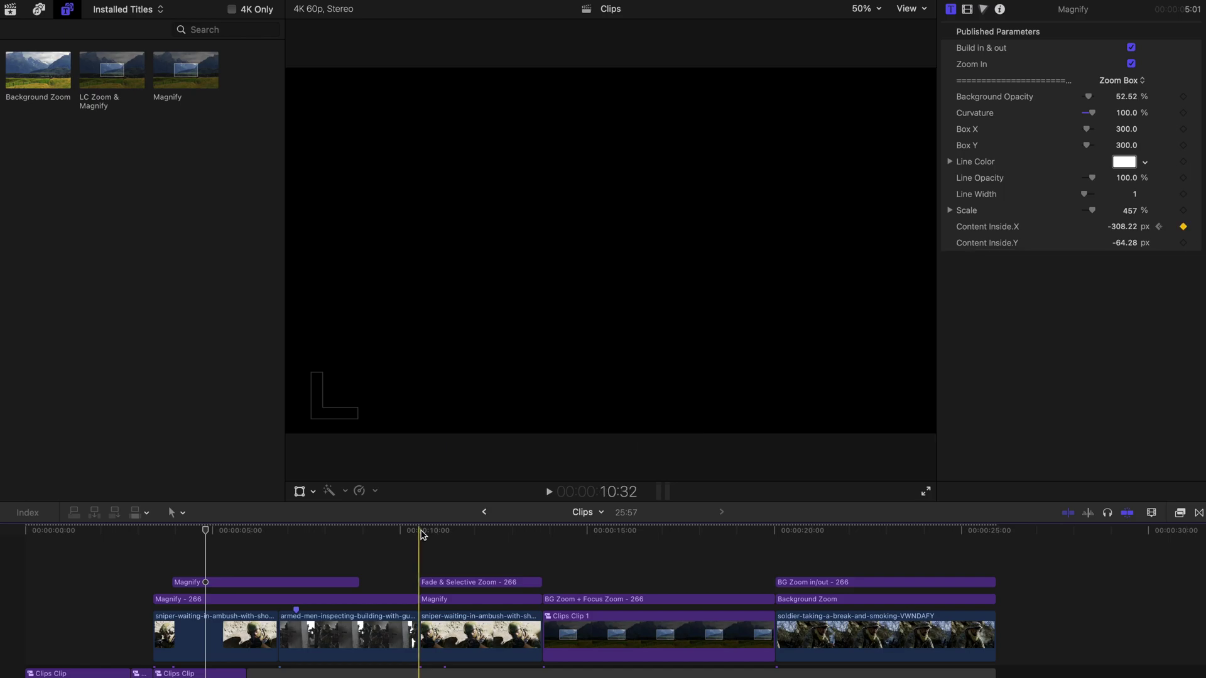
Select the Magnify title under Fade & Selective Zoom, try Background Opacity 100%, then return it to 0%
{"action": "left_click_drag", "start_coordinate": [421, 532], "coordinate": [453, 532]}
{"action": "left_click", "coordinate": [481, 600]}
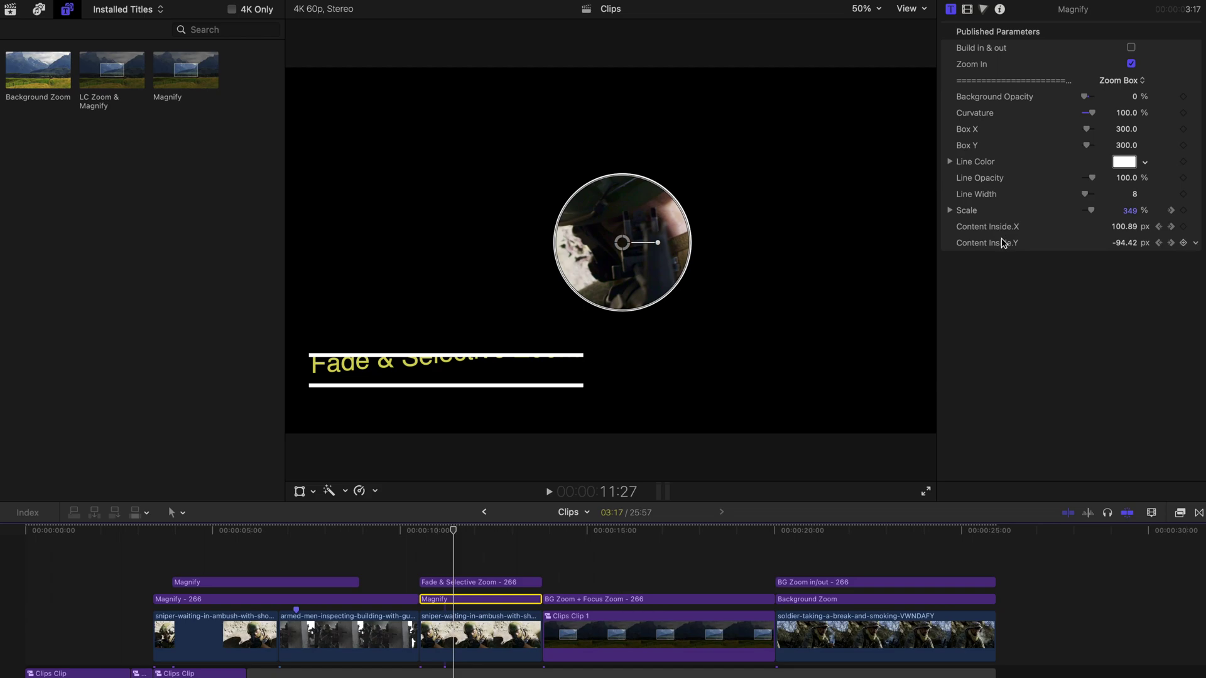
{"action": "left_click_drag", "start_coordinate": [453, 531], "coordinate": [514, 535]}
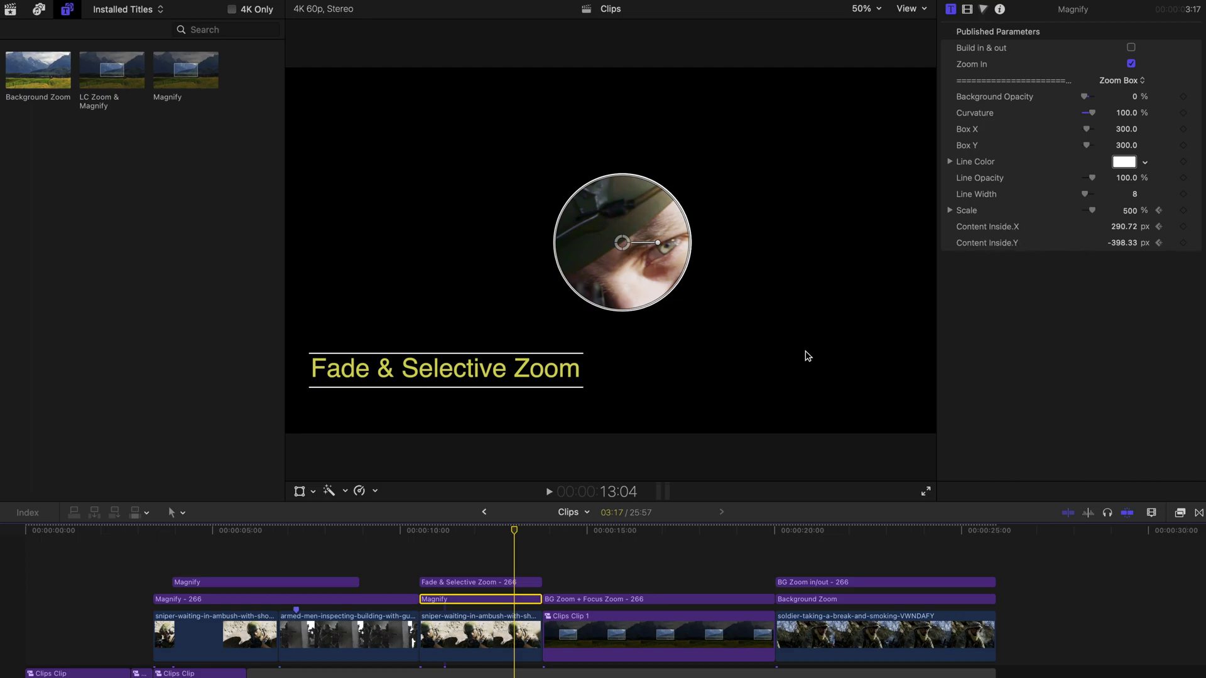
{"action": "left_click_drag", "start_coordinate": [504, 535], "coordinate": [508, 534]}
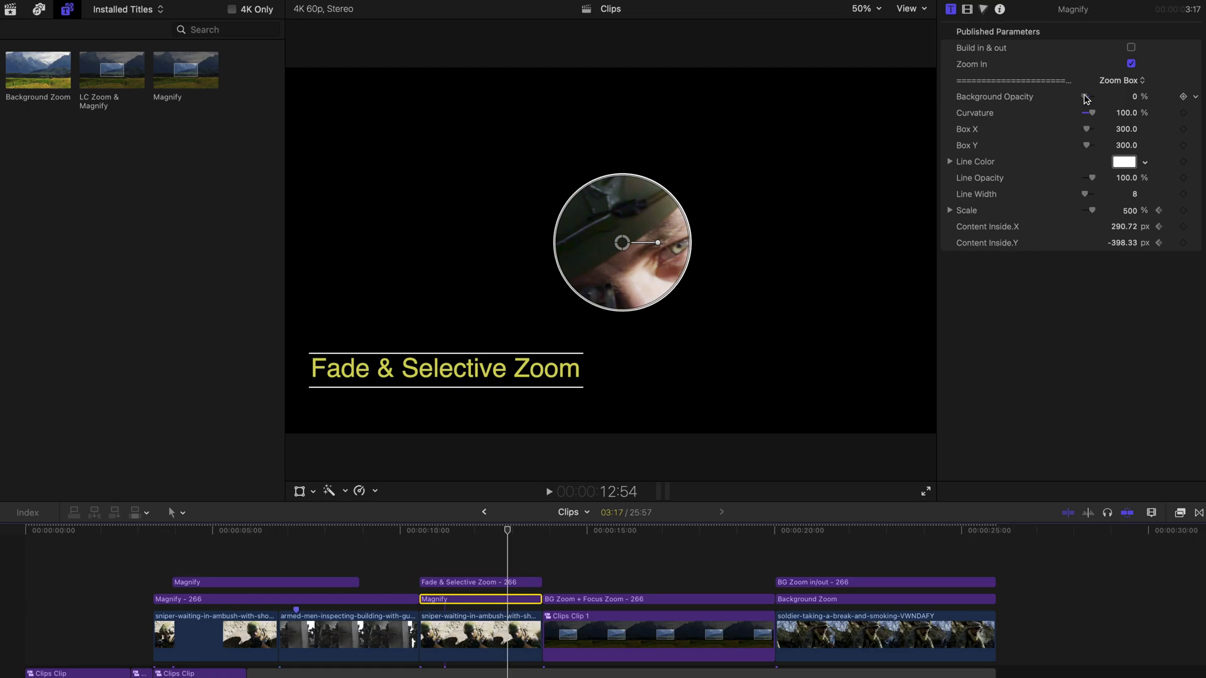
{"action": "left_click_drag", "start_coordinate": [1085, 98], "coordinate": [1128, 103]}
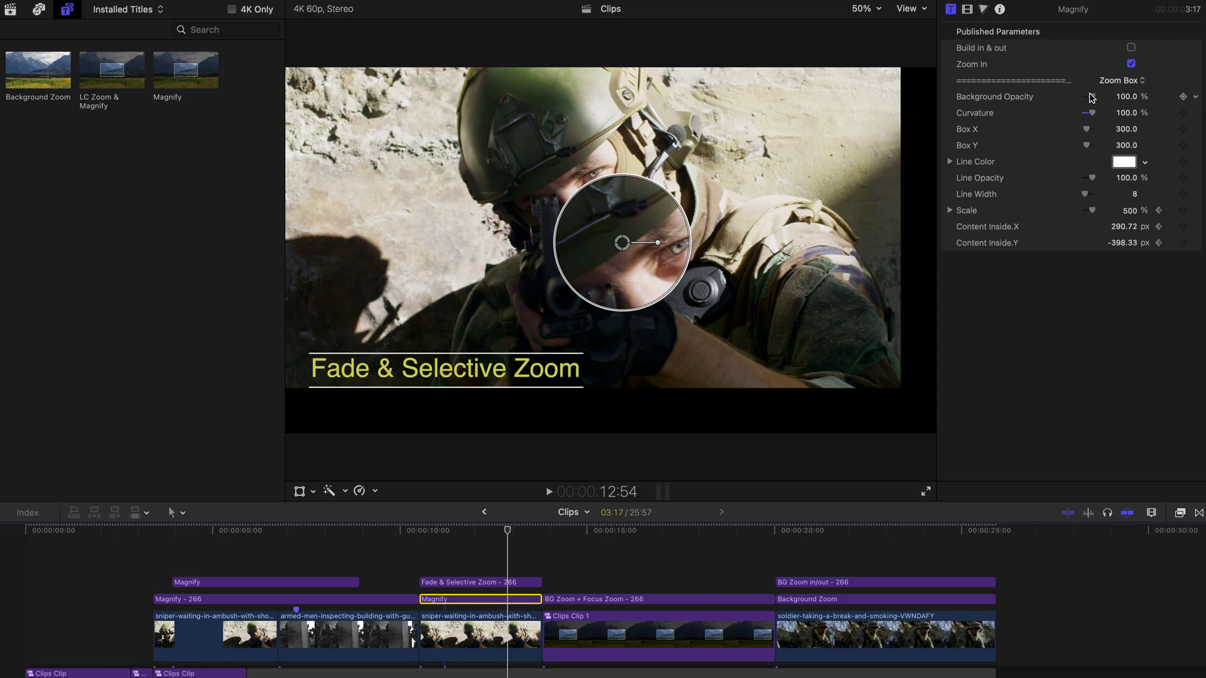
{"action": "left_click_drag", "start_coordinate": [1091, 97], "coordinate": [991, 102]}
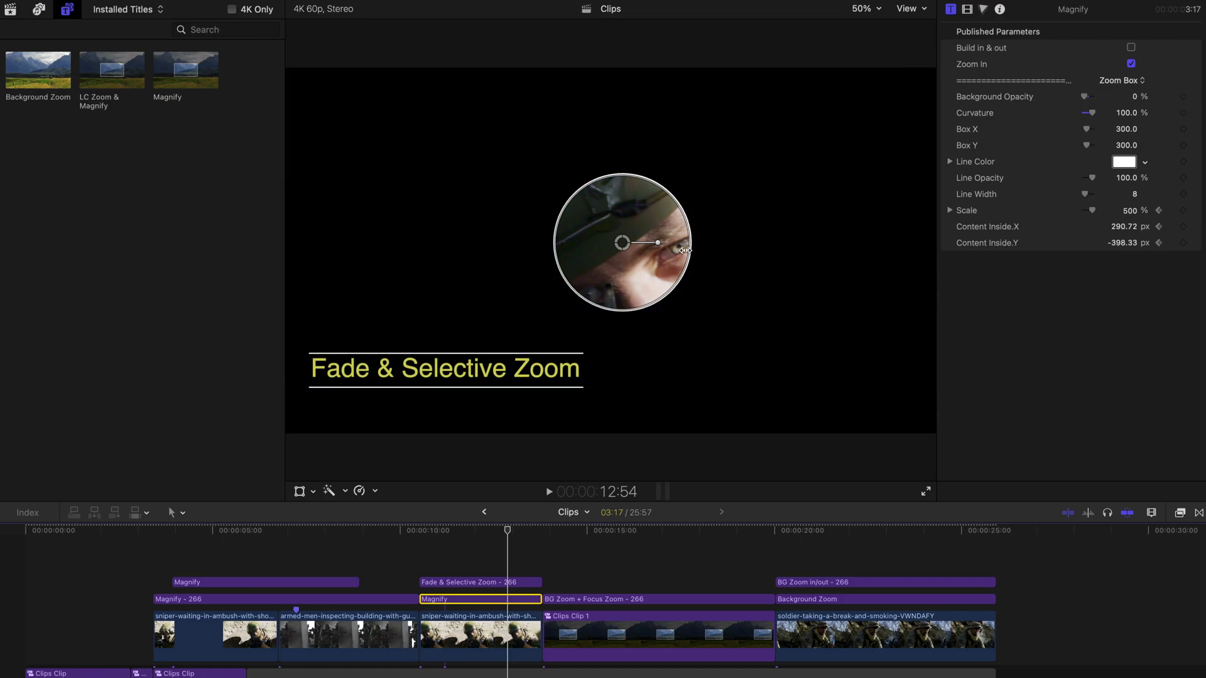
Play back Fade & Selective Zoom and scrub through the BG Zoom in/out section
{"action": "left_click", "coordinate": [419, 549]}
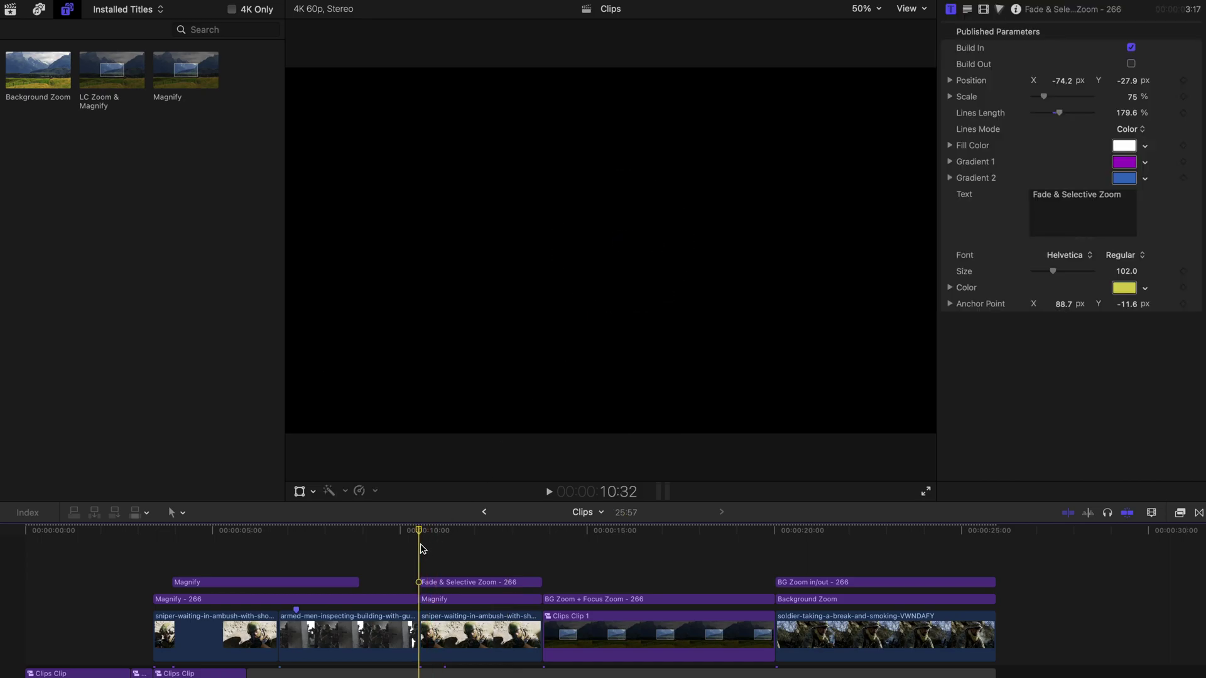
{"action": "key", "text": "space"}
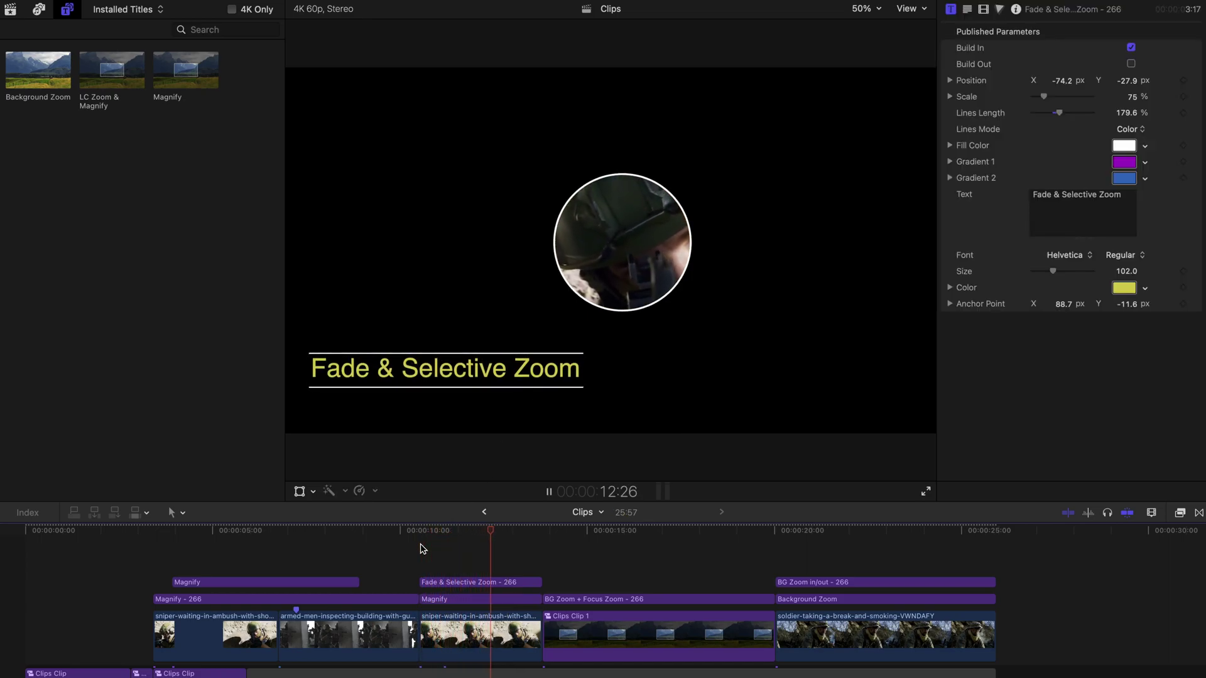
{"action": "left_click", "coordinate": [688, 532]}
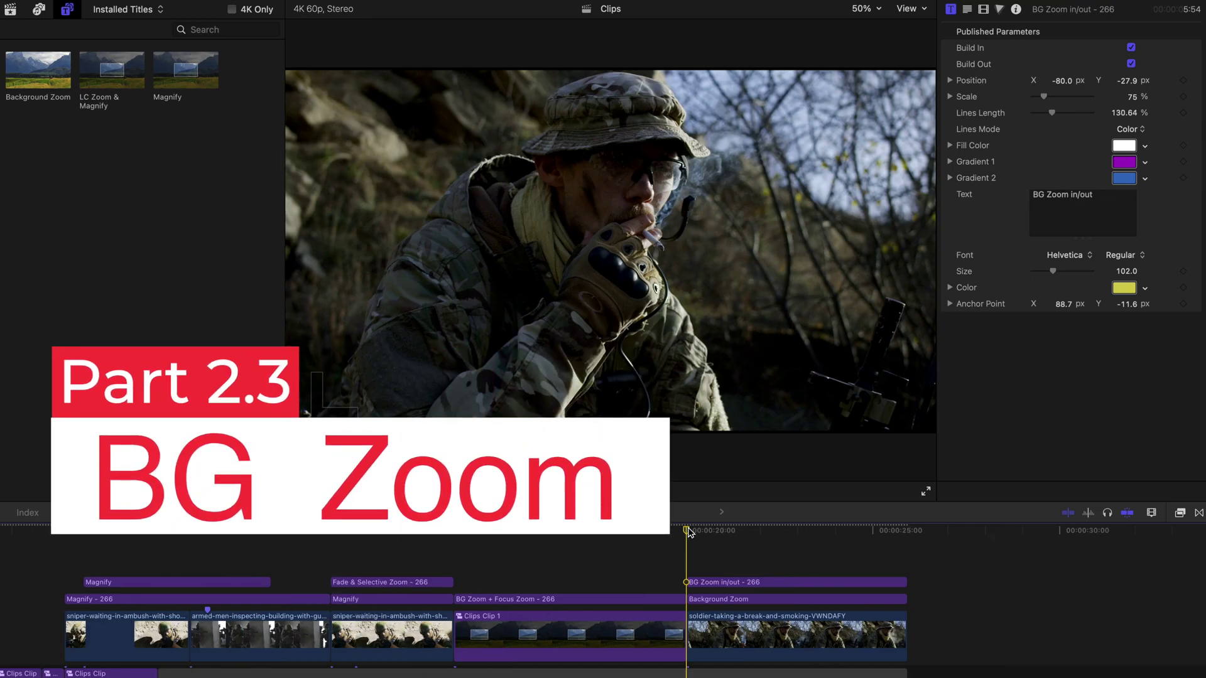
{"action": "left_click_drag", "start_coordinate": [689, 532], "coordinate": [790, 525]}
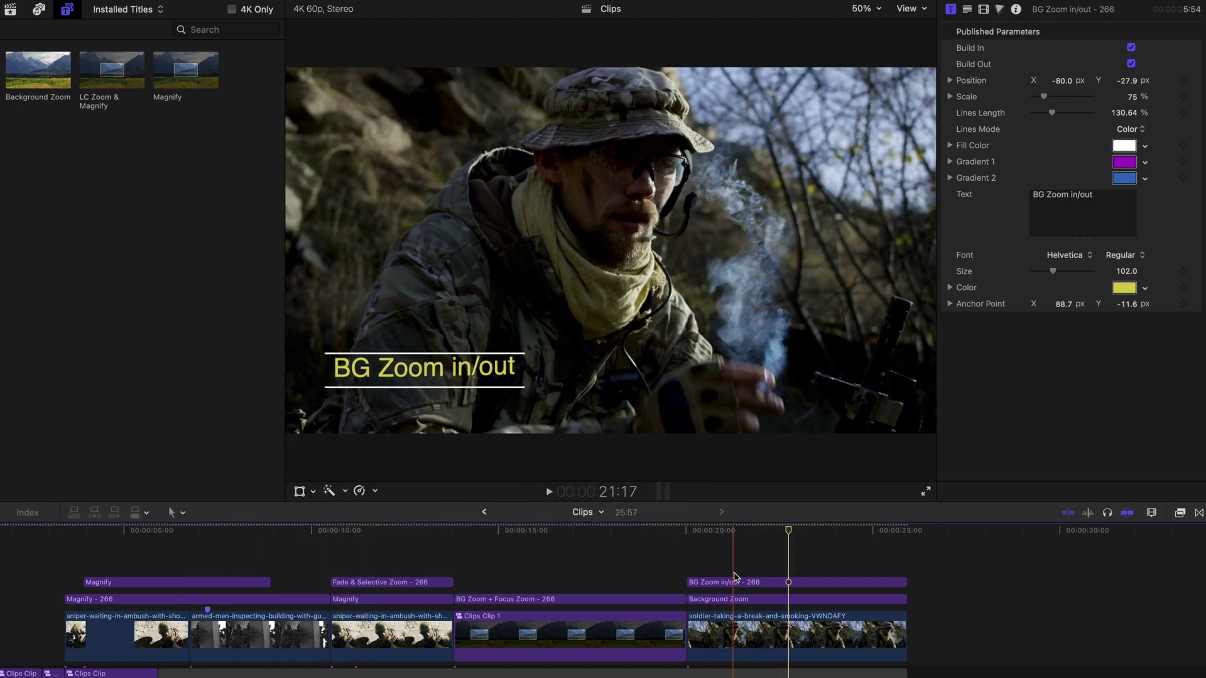
Delete the old Background Zoom title and add a new one above BG Zoom in/out
{"action": "left_click", "coordinate": [737, 582]}
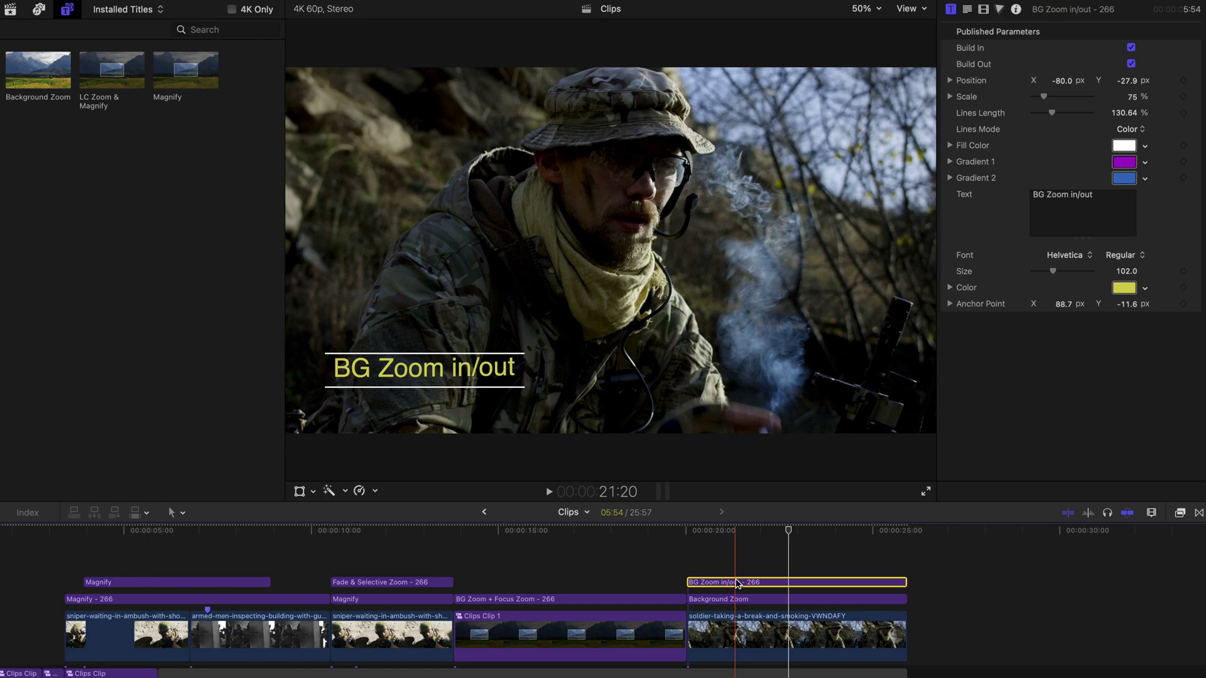
{"action": "left_click", "coordinate": [738, 598]}
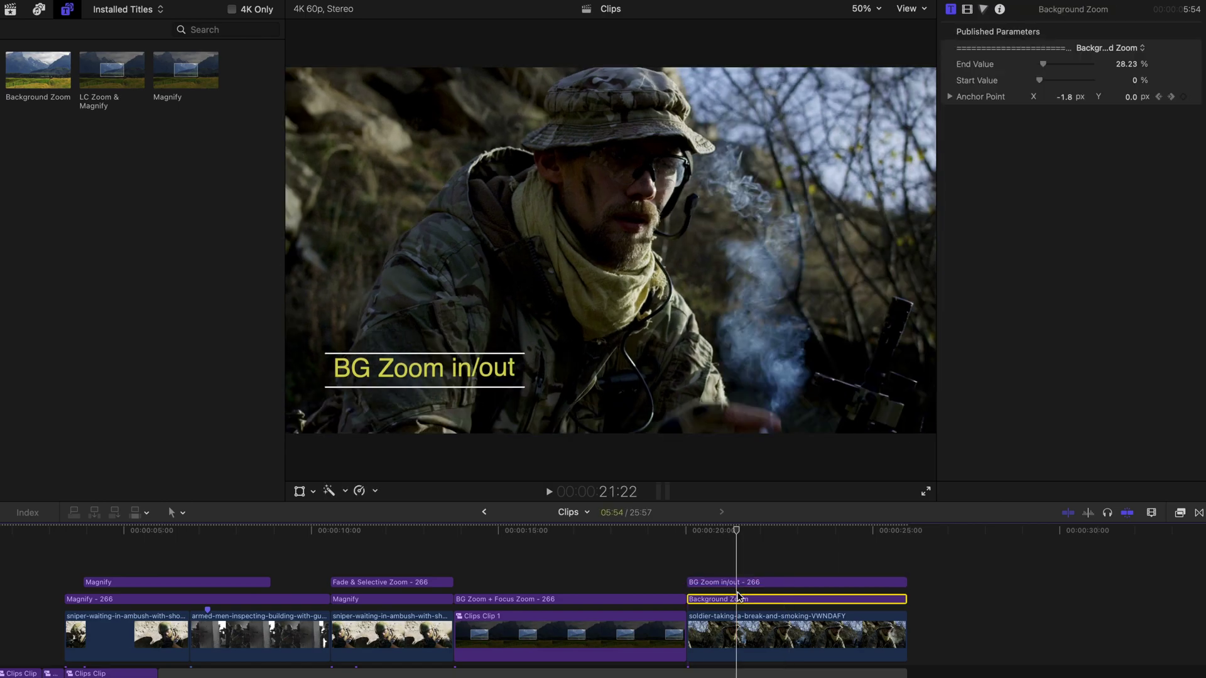
{"action": "key", "text": "Delete"}
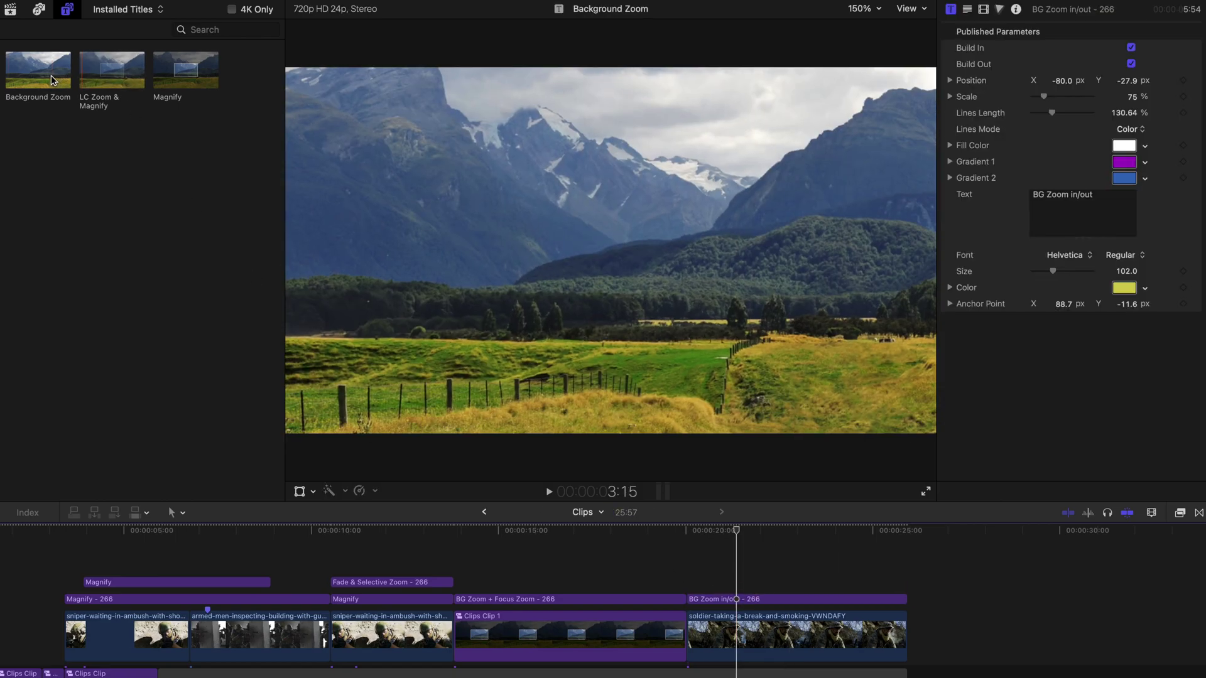
{"action": "left_click", "coordinate": [52, 79]}
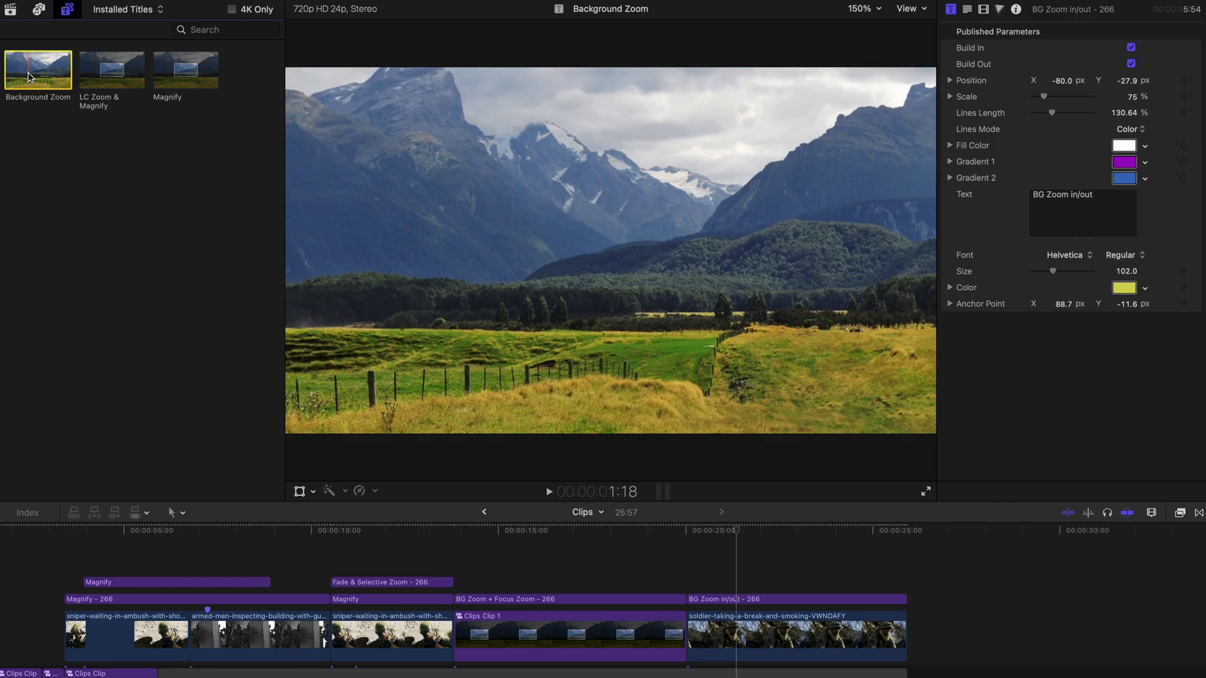
{"action": "left_click_drag", "start_coordinate": [28, 77], "coordinate": [689, 588]}
Extend Background Zoom to the soldier clip's end and move BG Zoom in/out - 266 above it
{"action": "left_click_drag", "start_coordinate": [873, 582], "coordinate": [904, 581]}
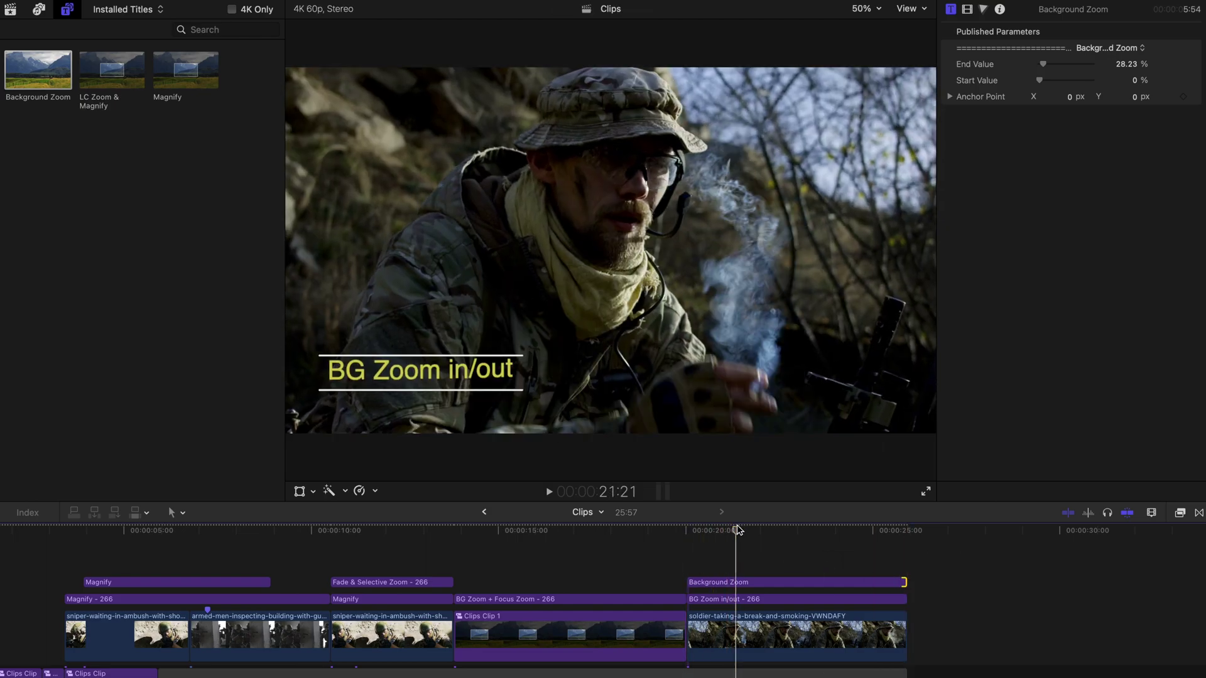
{"action": "left_click", "coordinate": [737, 531]}
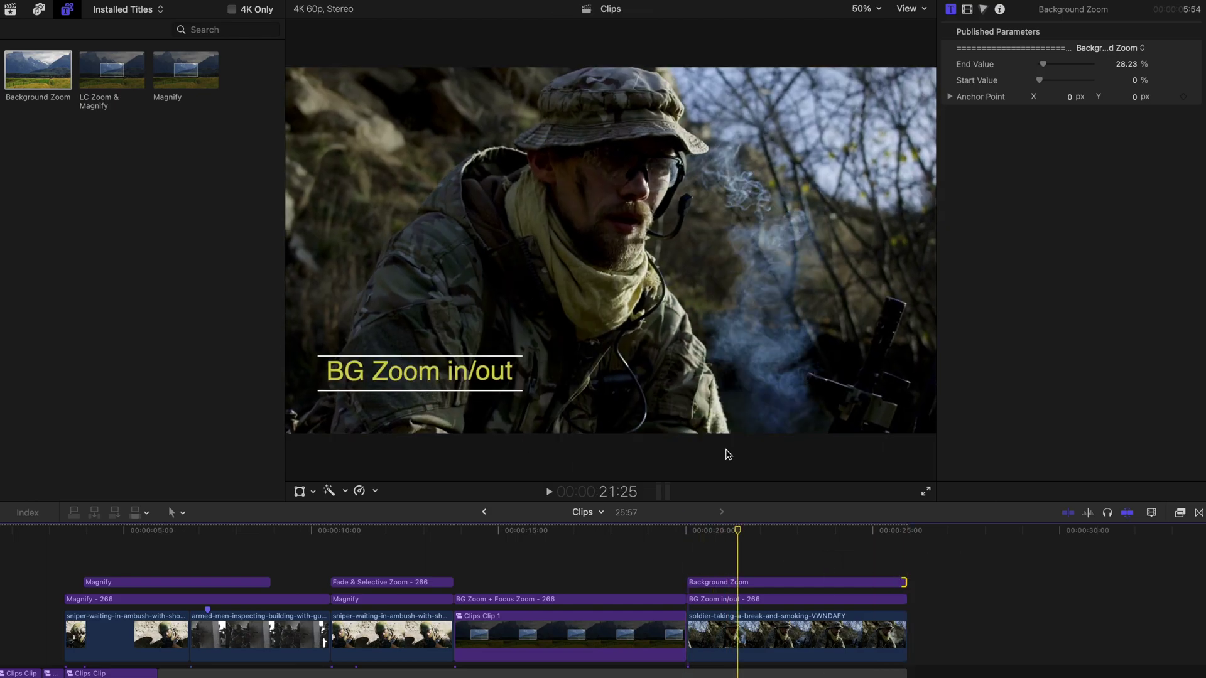
{"action": "left_click", "coordinate": [760, 600]}
{"action": "left_click_drag", "start_coordinate": [759, 605], "coordinate": [758, 574]}
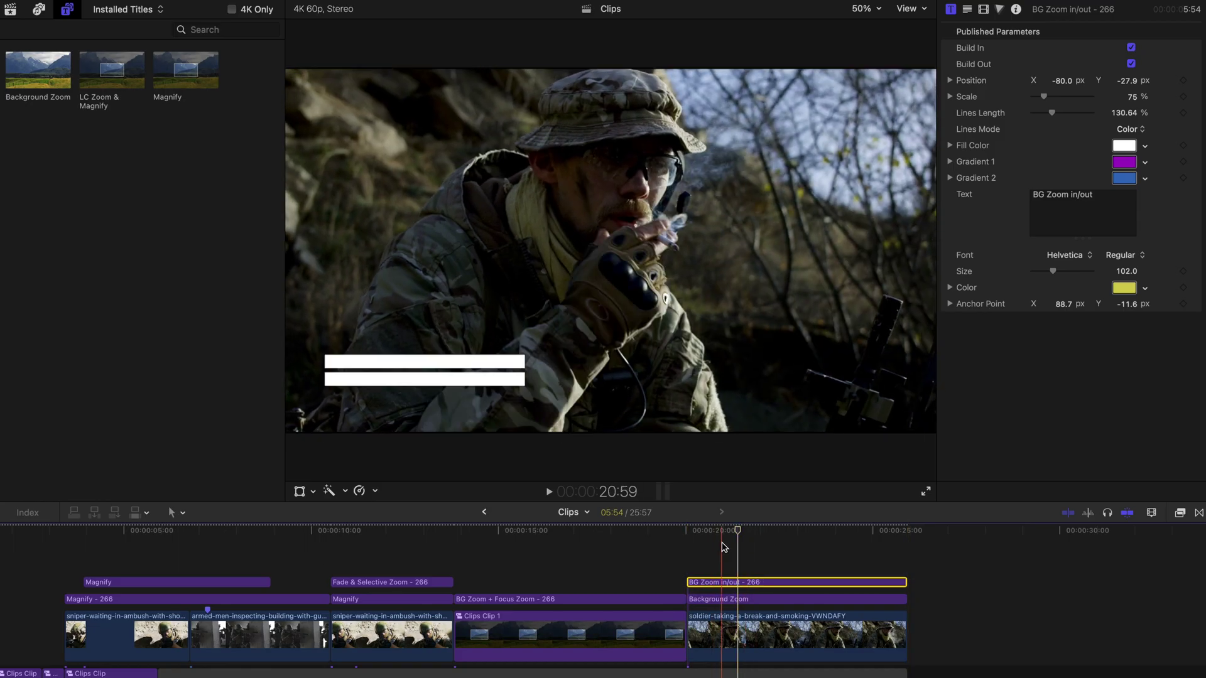
Move the Magnify - 266 title into the lane above the Magnify title
{"action": "left_click", "coordinate": [390, 551]}
{"action": "left_click", "coordinate": [390, 582]}
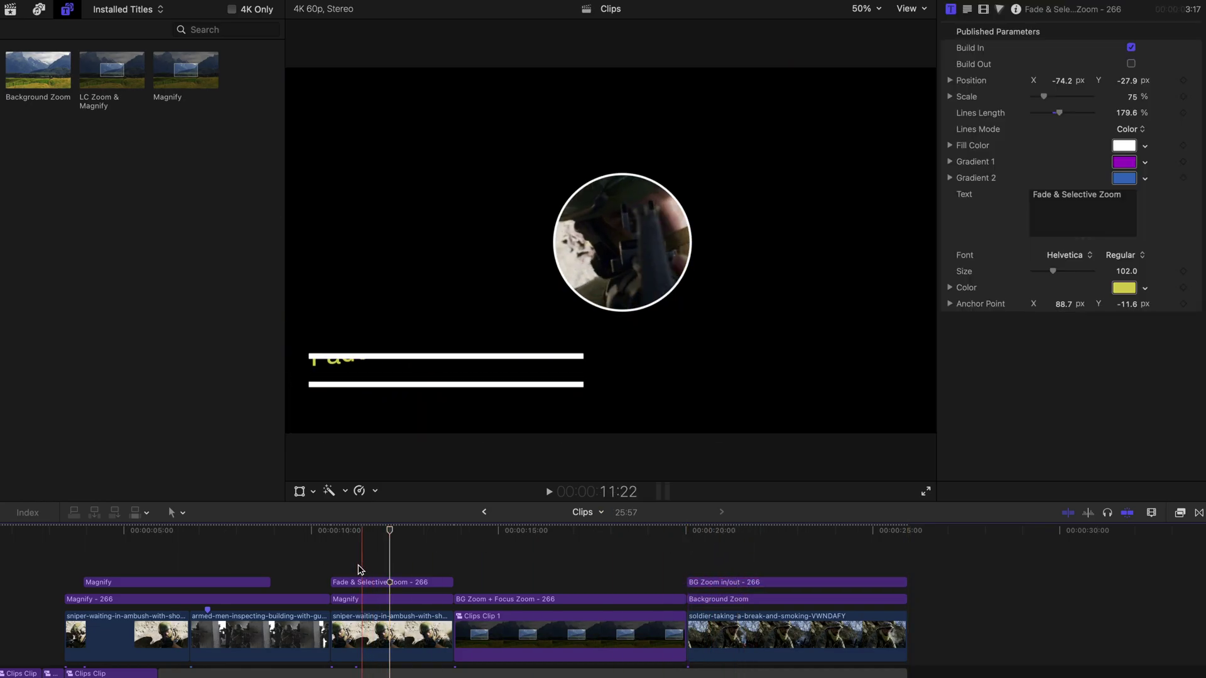
{"action": "left_click", "coordinate": [209, 551]}
{"action": "left_click", "coordinate": [391, 385]}
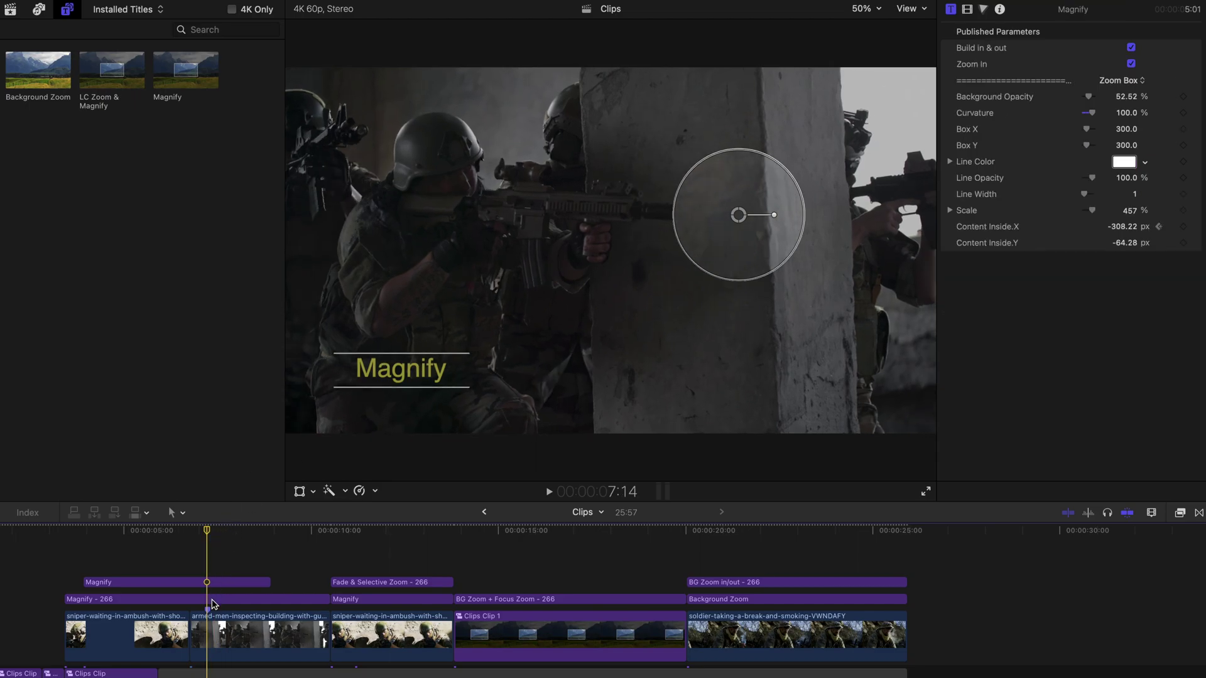
{"action": "left_click_drag", "start_coordinate": [212, 602], "coordinate": [214, 582]}
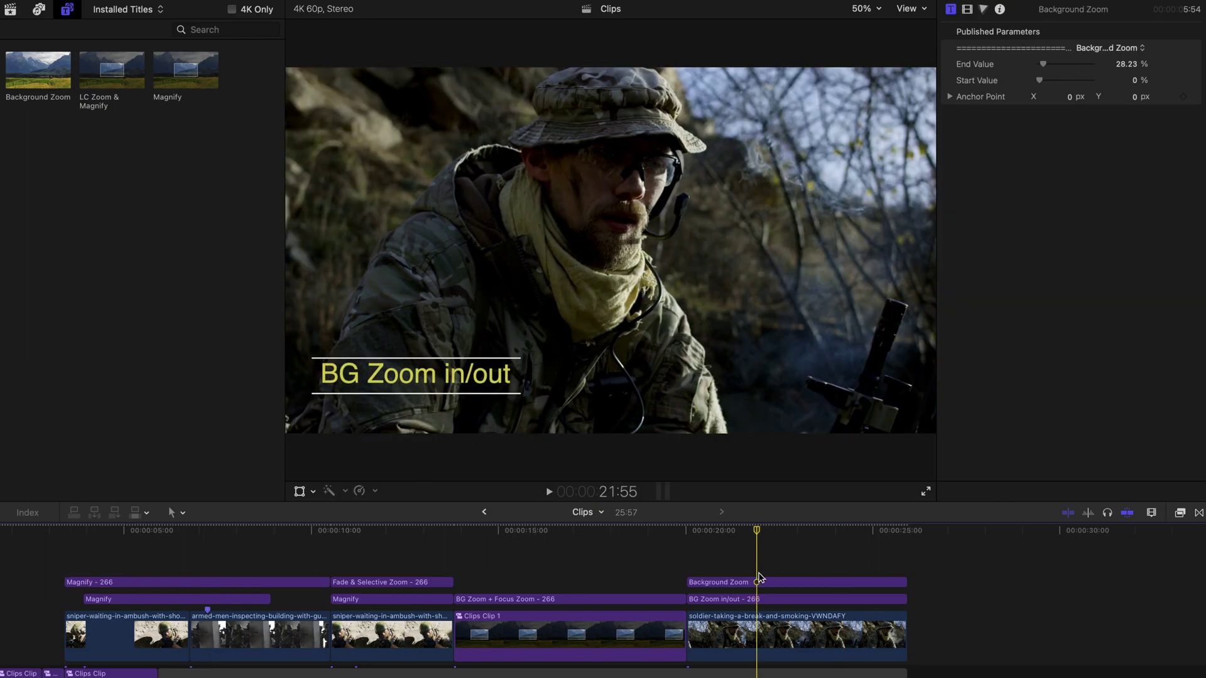
Set the Background Zoom End Value to 171.23% and play the zoom back from its start
{"action": "left_click", "coordinate": [760, 582]}
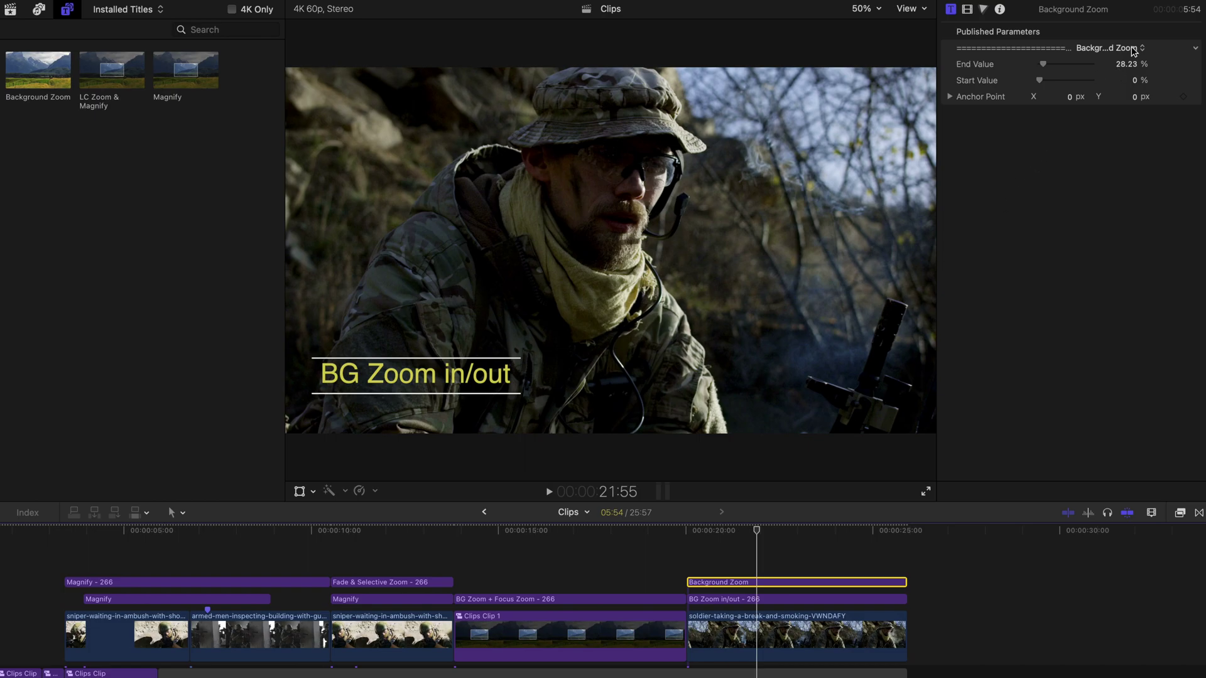
{"action": "left_click_drag", "start_coordinate": [1124, 68], "coordinate": [1162, 68]}
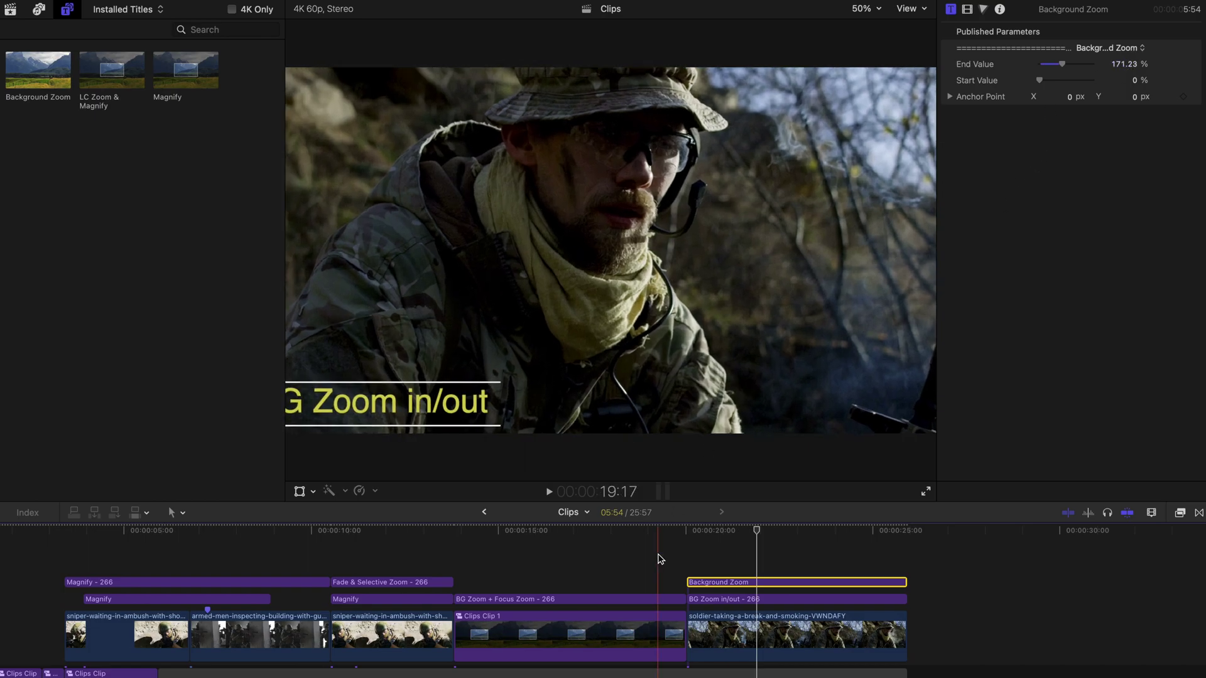
{"action": "left_click", "coordinate": [687, 533]}
{"action": "key", "text": "space"}
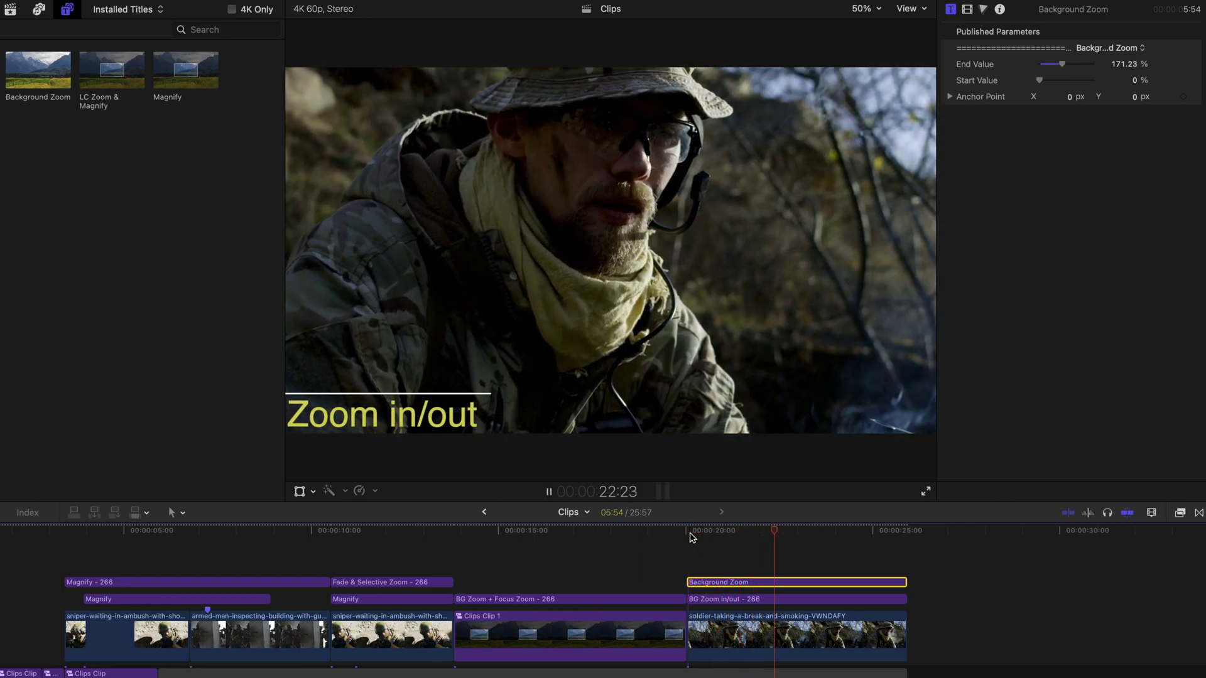
{"action": "key", "text": "space"}
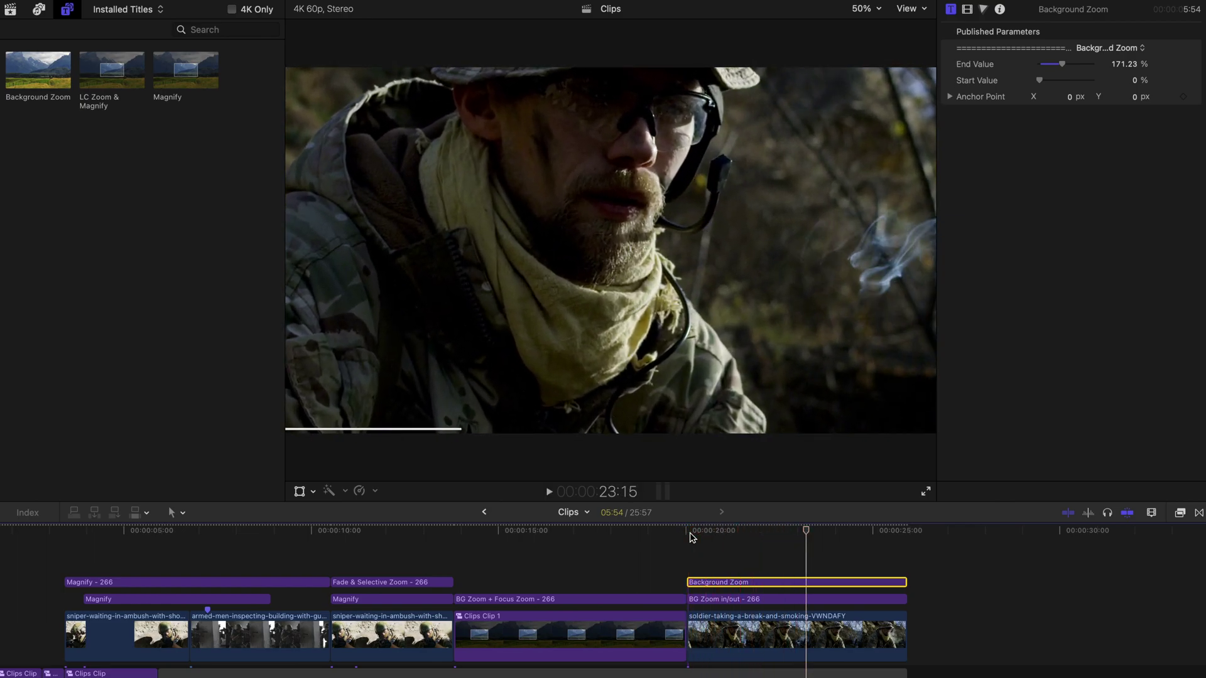
{"action": "left_click", "coordinate": [701, 600]}
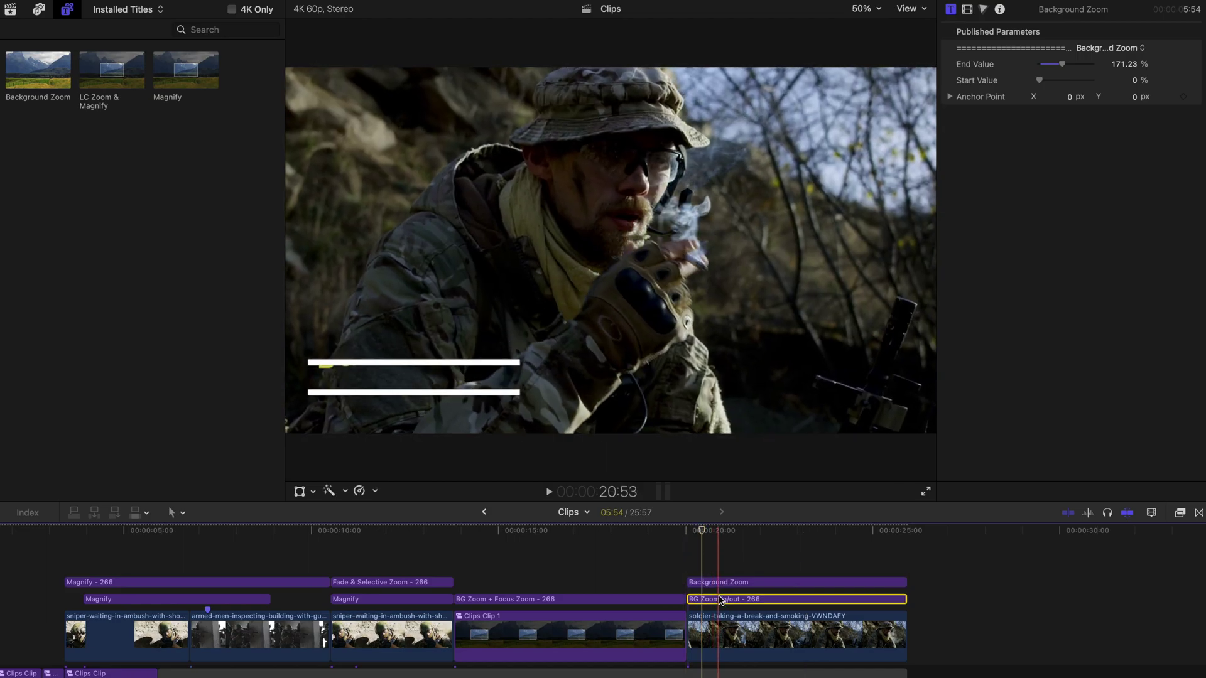
Lower the Background Zoom End Value to 86.67%, preview it, and reset Start Value to 0%
{"action": "left_click", "coordinate": [728, 582]}
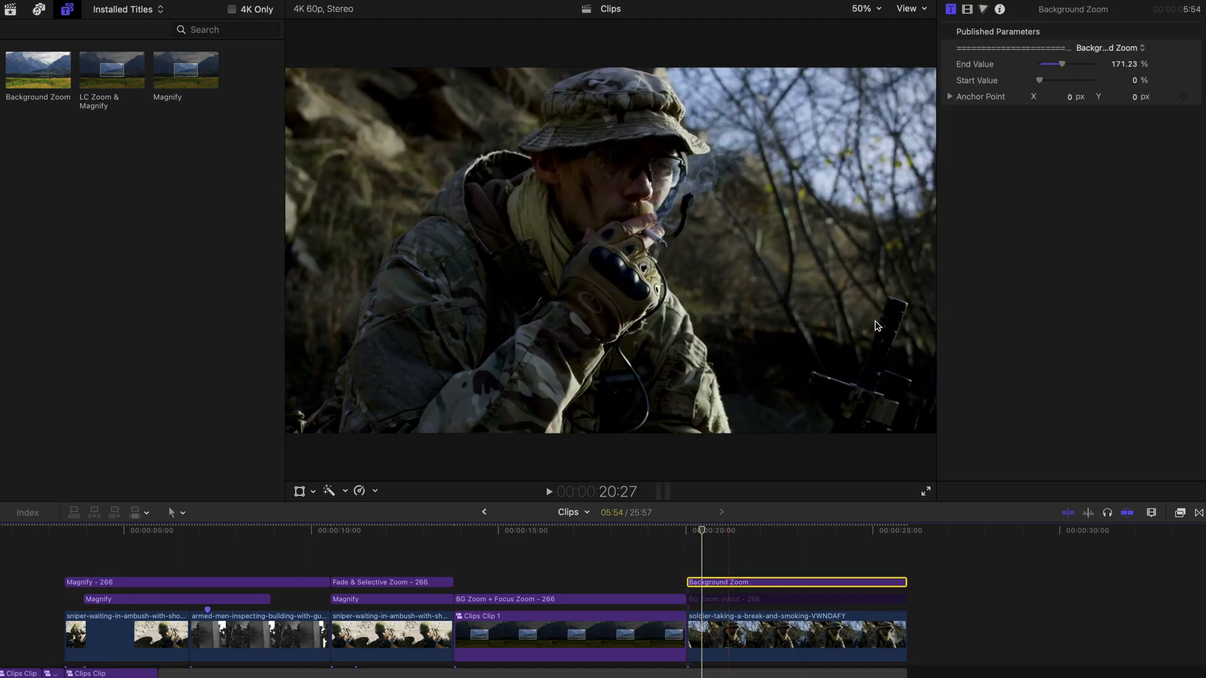
{"action": "left_click_drag", "start_coordinate": [1057, 66], "coordinate": [1064, 80]}
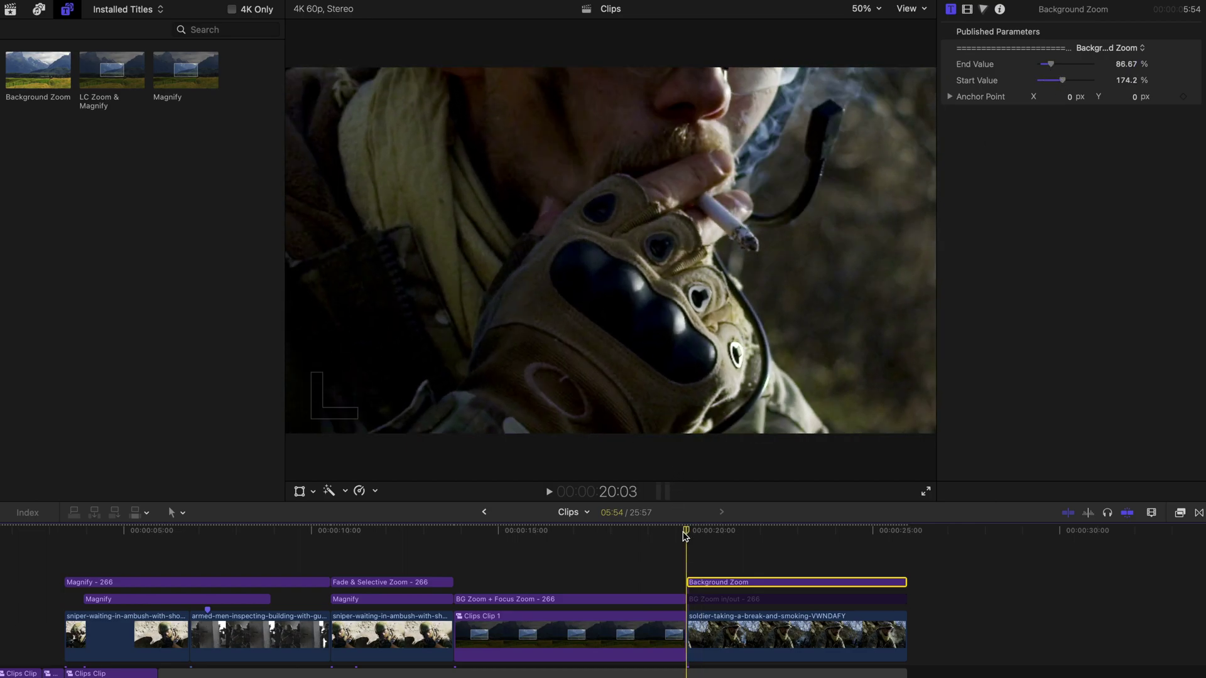
{"action": "key", "text": "space"}
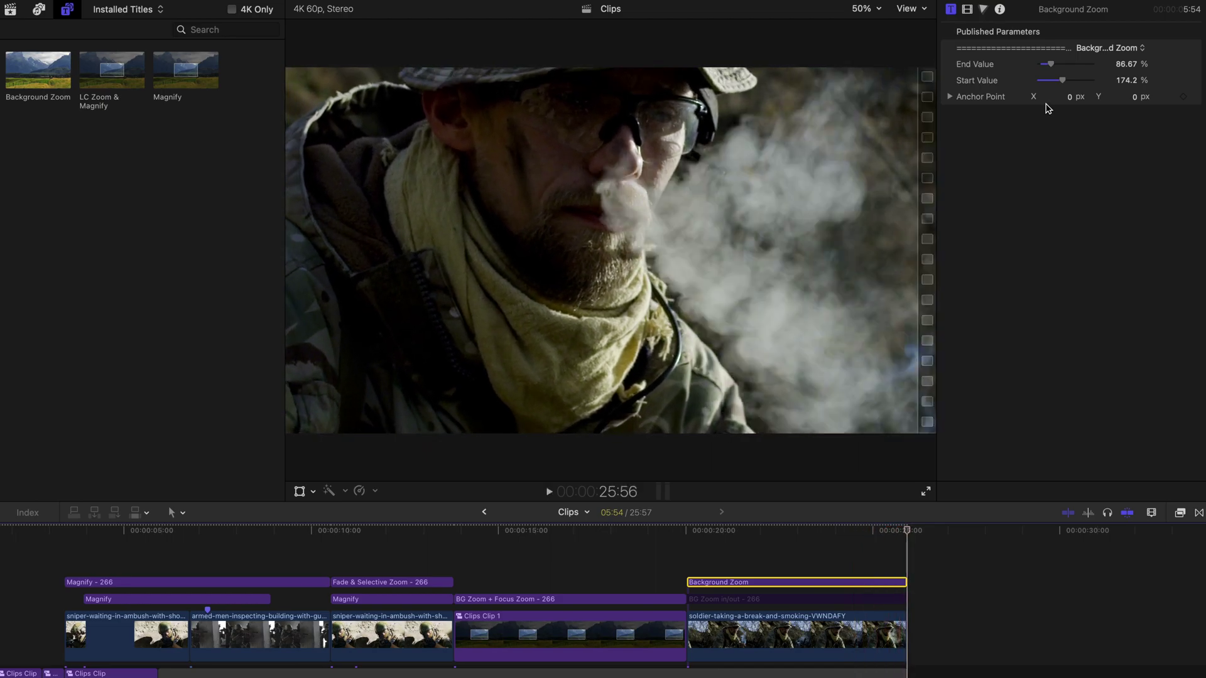
{"action": "left_click", "coordinate": [768, 531]}
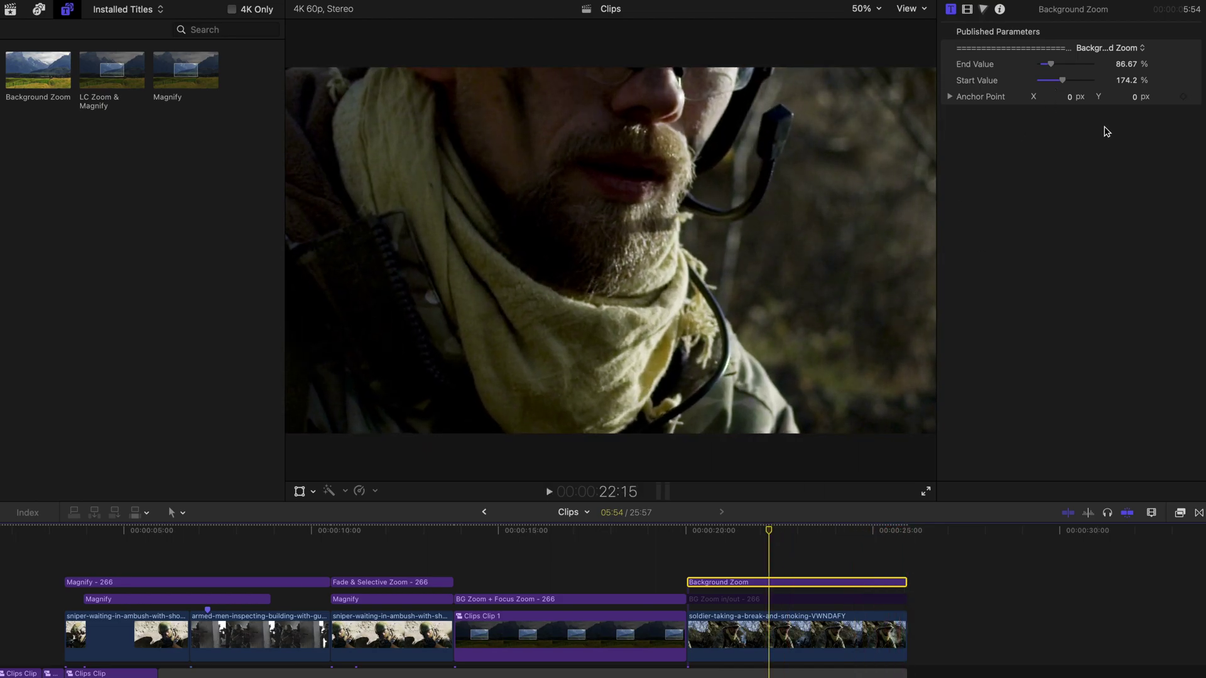
{"action": "left_click", "coordinate": [1040, 81]}
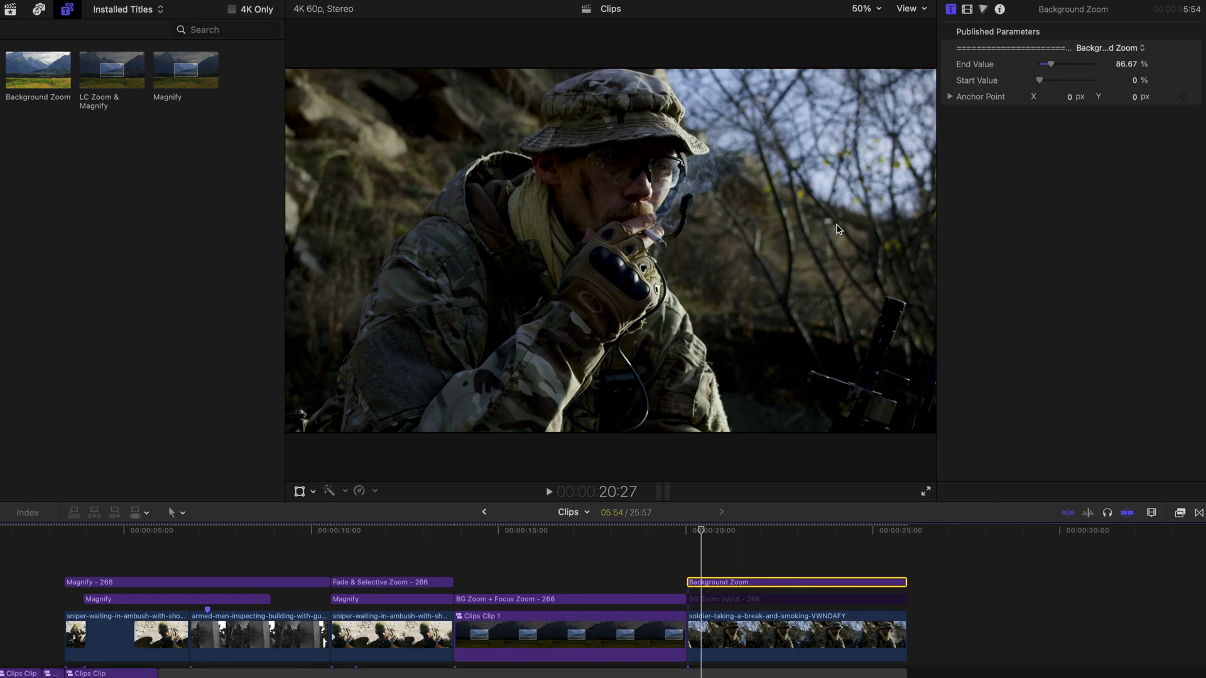
Raise the Background Zoom's Anchor Point Y to 11.5 px to keep the soldier's hat in frame, then preview
{"action": "mouse_move", "coordinate": [701, 531]}
{"action": "left_mouse_down"}
{"action": "mouse_move", "coordinate": [869, 529]}
{"action": "mouse_move", "coordinate": [695, 533]}
{"action": "left_mouse_up"}
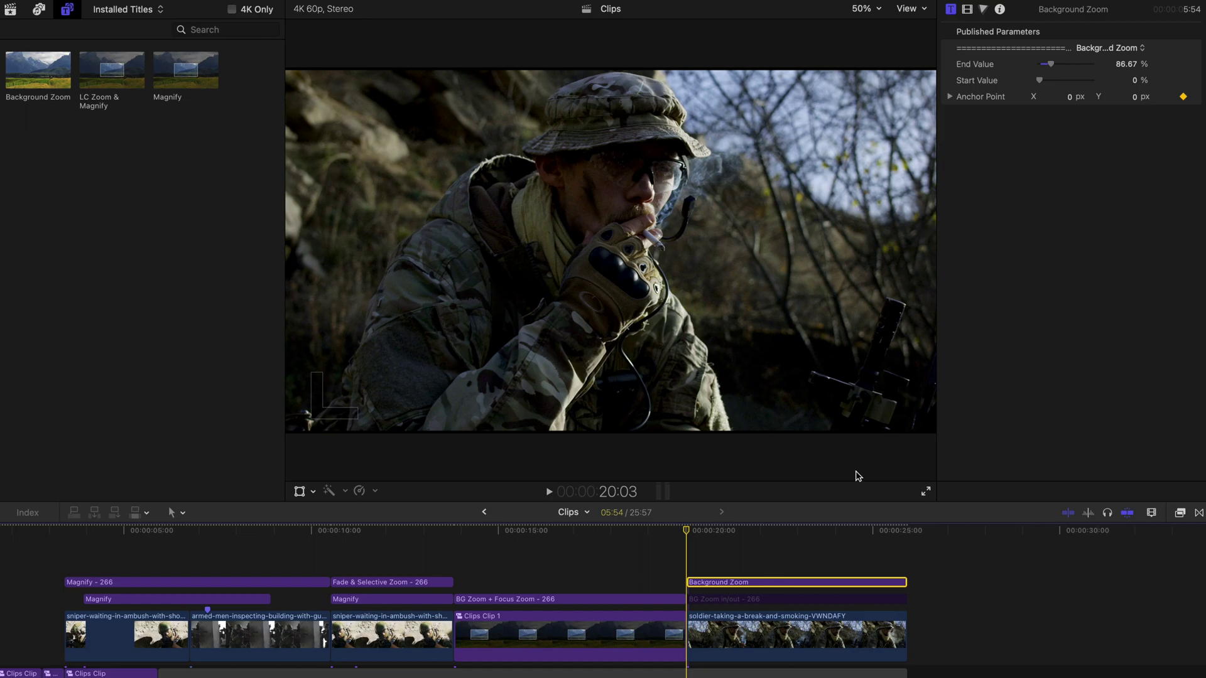
{"action": "left_click_drag", "start_coordinate": [819, 529], "coordinate": [862, 530]}
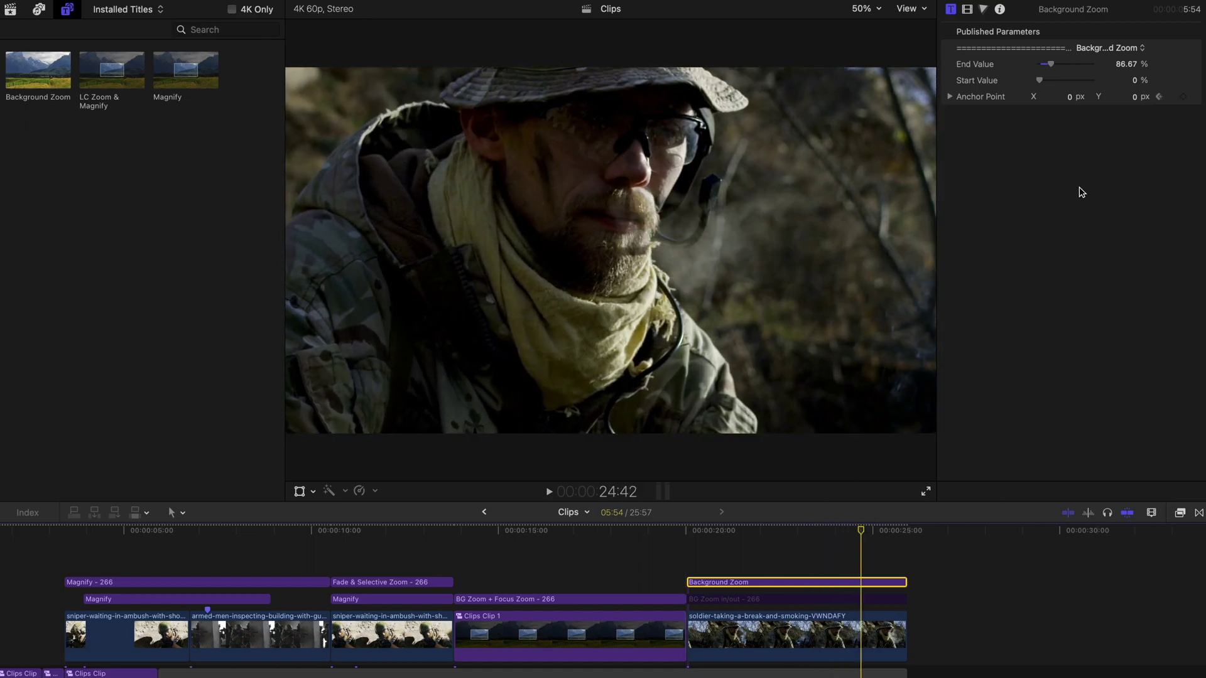
{"action": "left_click_drag", "start_coordinate": [1134, 98], "coordinate": [1138, 92]}
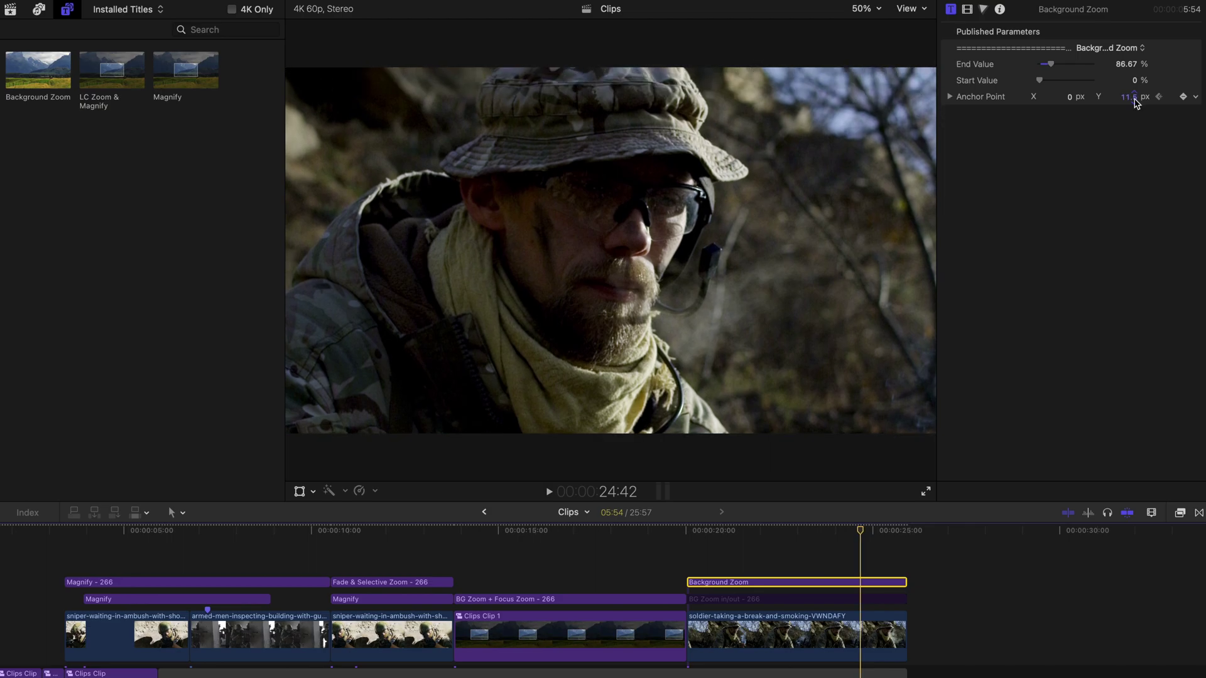
{"action": "left_click_drag", "start_coordinate": [680, 531], "coordinate": [686, 534]}
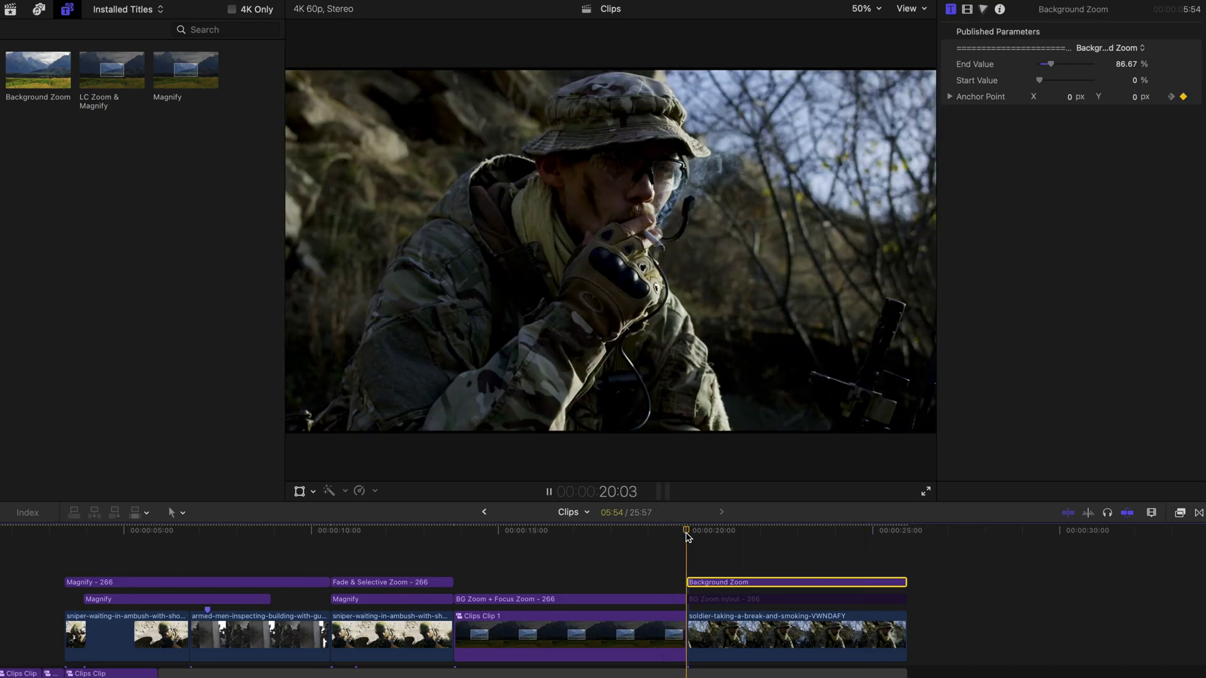
{"action": "key", "text": "space"}
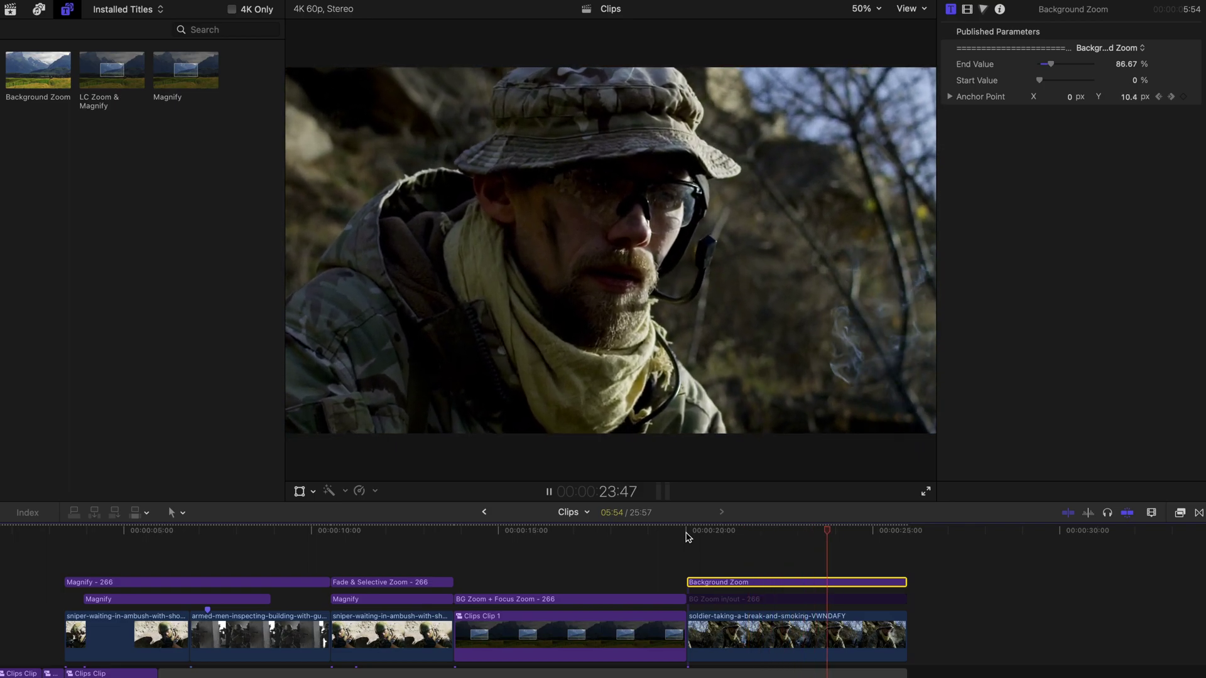
{"action": "key", "text": "space"}
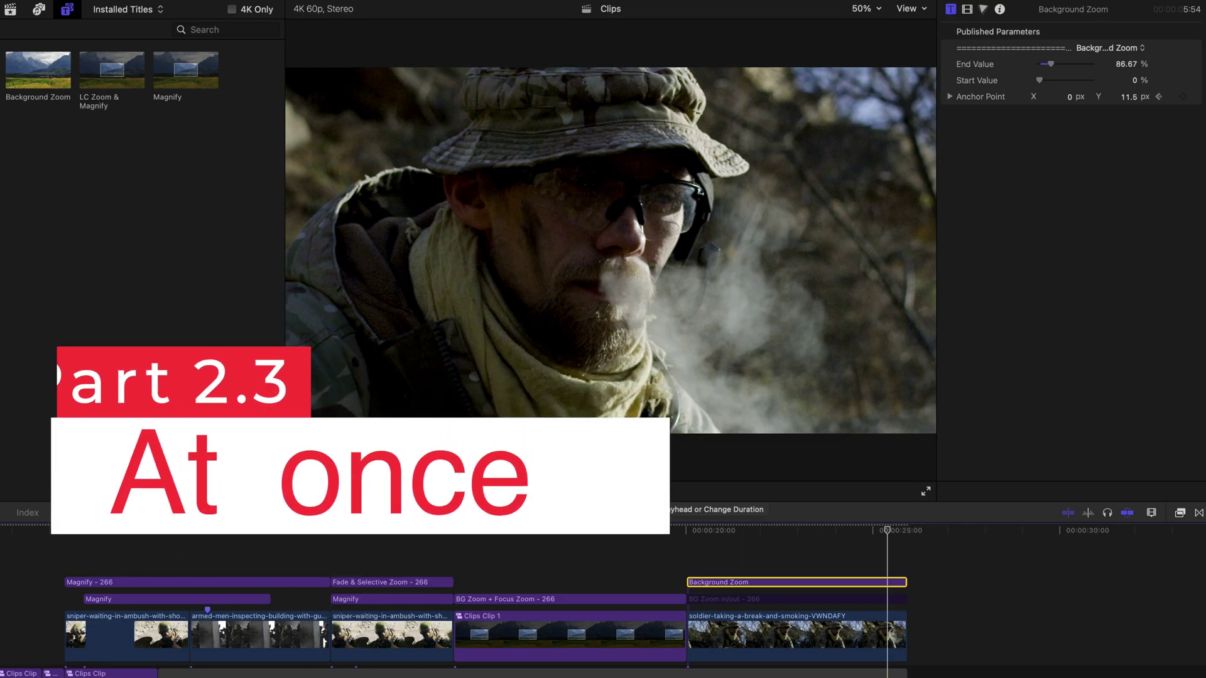
Delete the Background Zoom title and open the Clips Clip 1 compound clip
{"action": "key", "text": "Delete"}
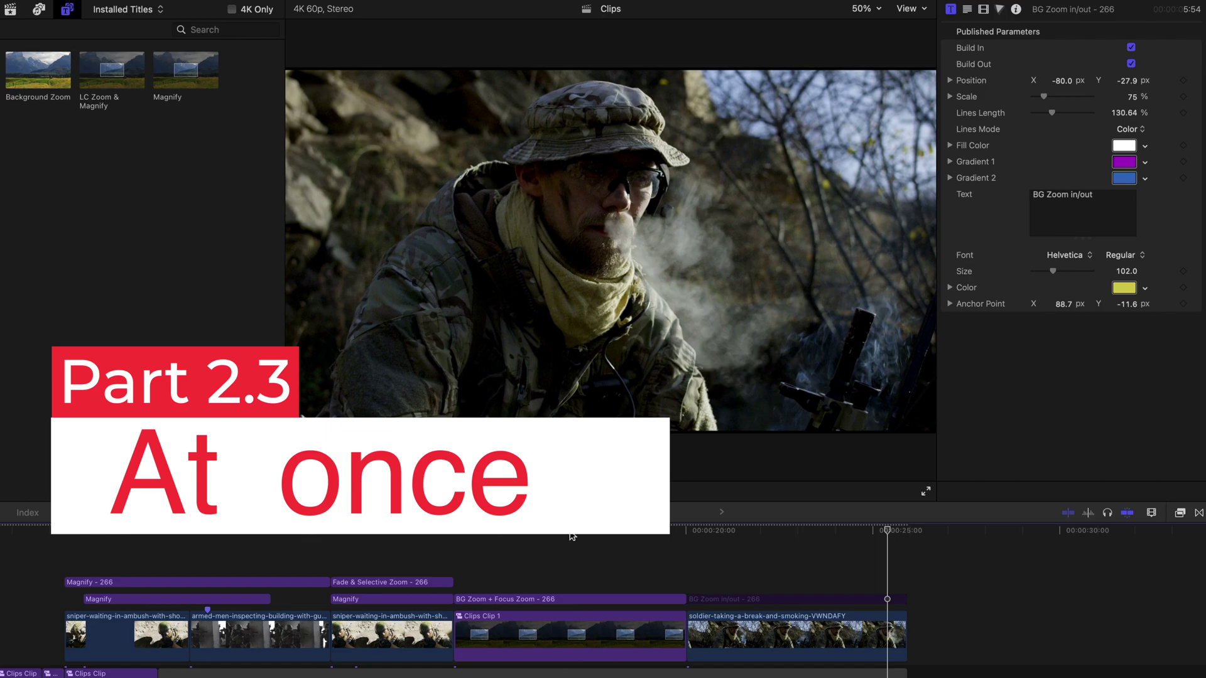
{"action": "left_click", "coordinate": [555, 600]}
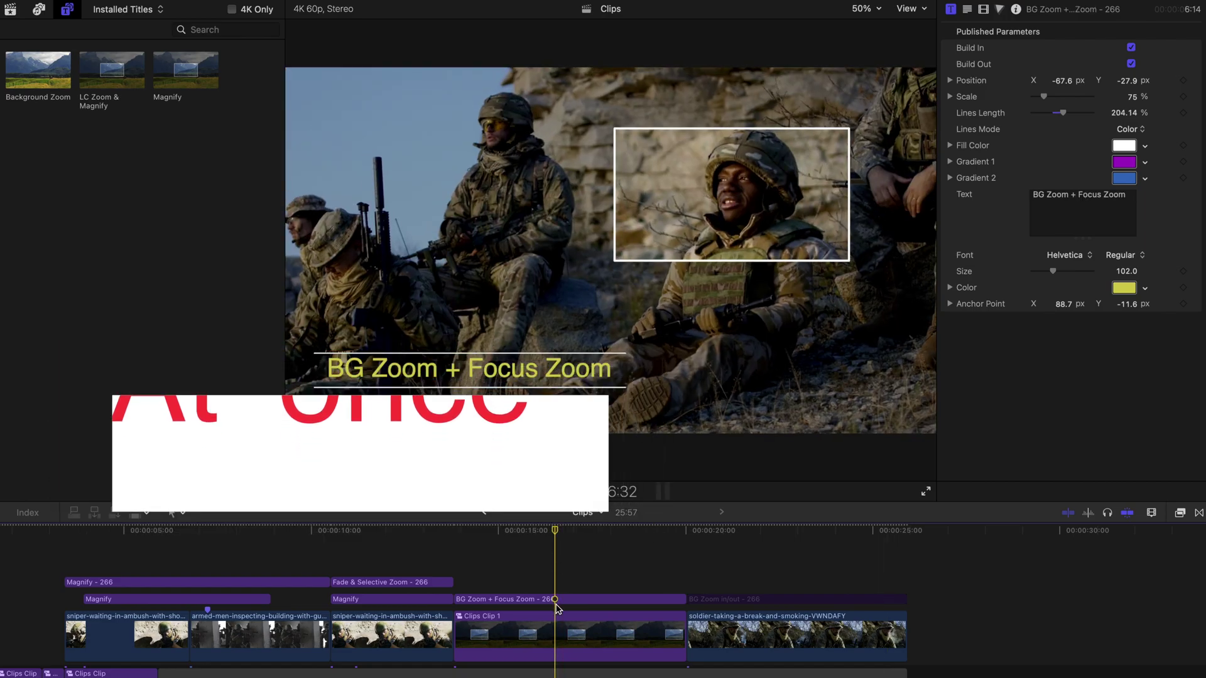
{"action": "double_click", "coordinate": [557, 627]}
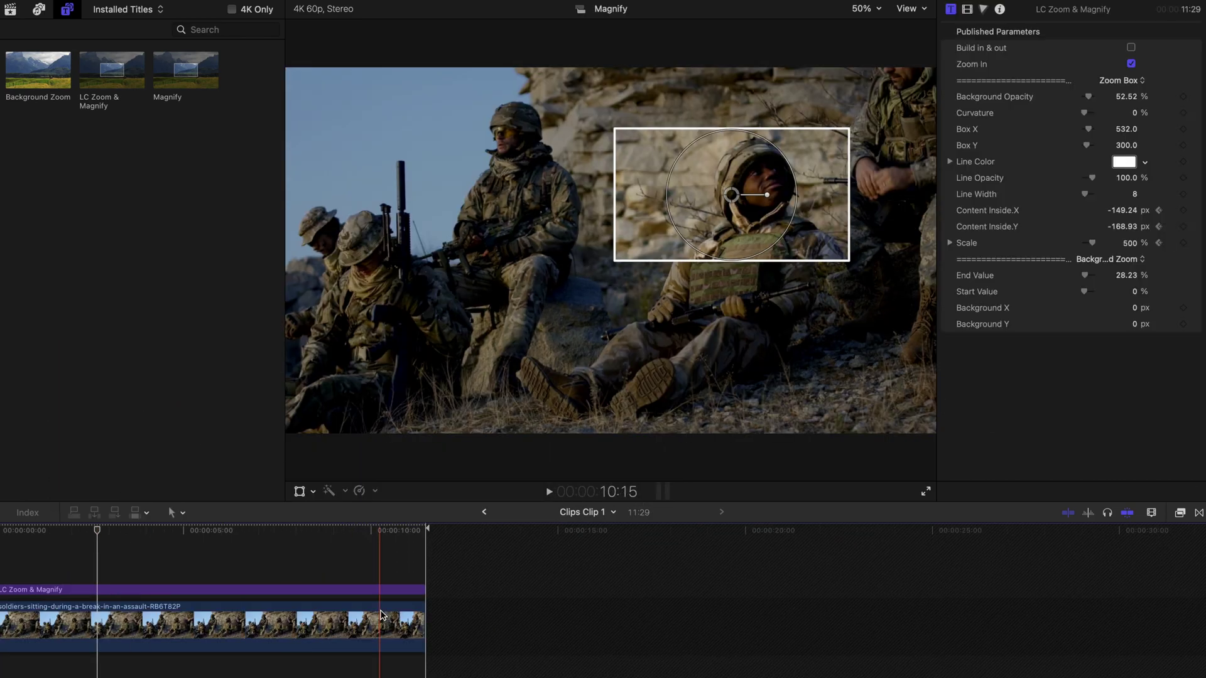
Fit the clip in the timeline and select its LC Zoom & Magnify title
{"action": "left_click", "coordinate": [253, 553]}
{"action": "key", "text": "super+equal"}
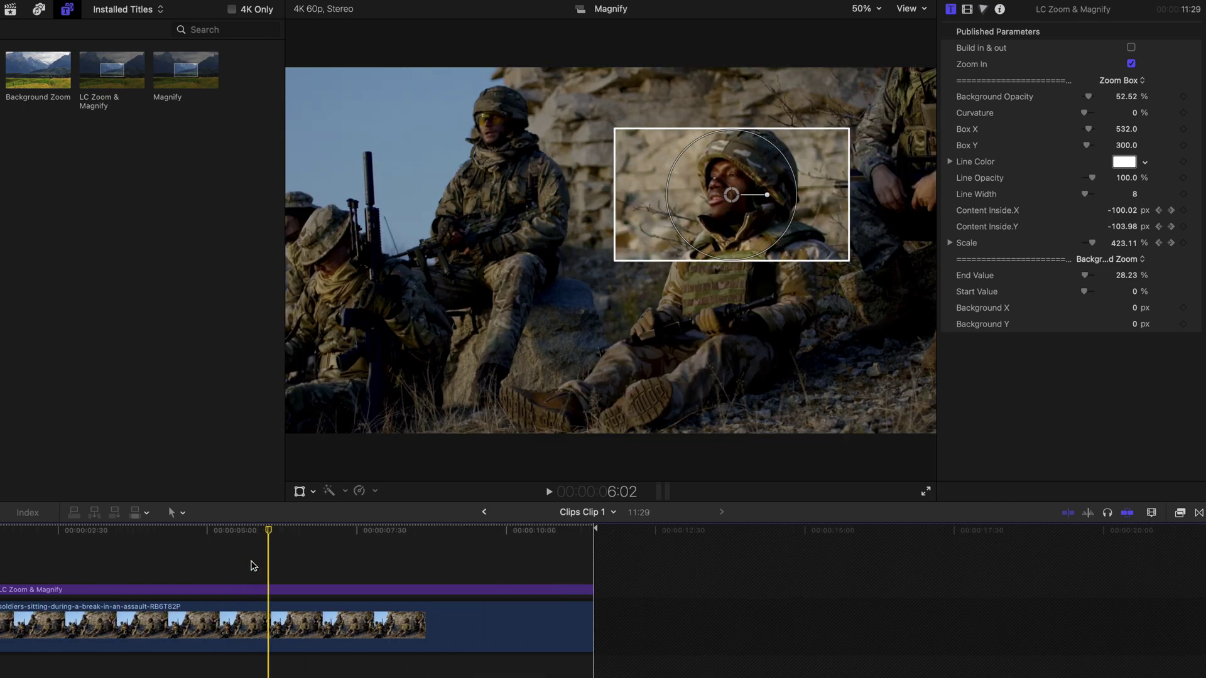
{"action": "key", "text": "shift+z"}
{"action": "left_click", "coordinate": [215, 589]}
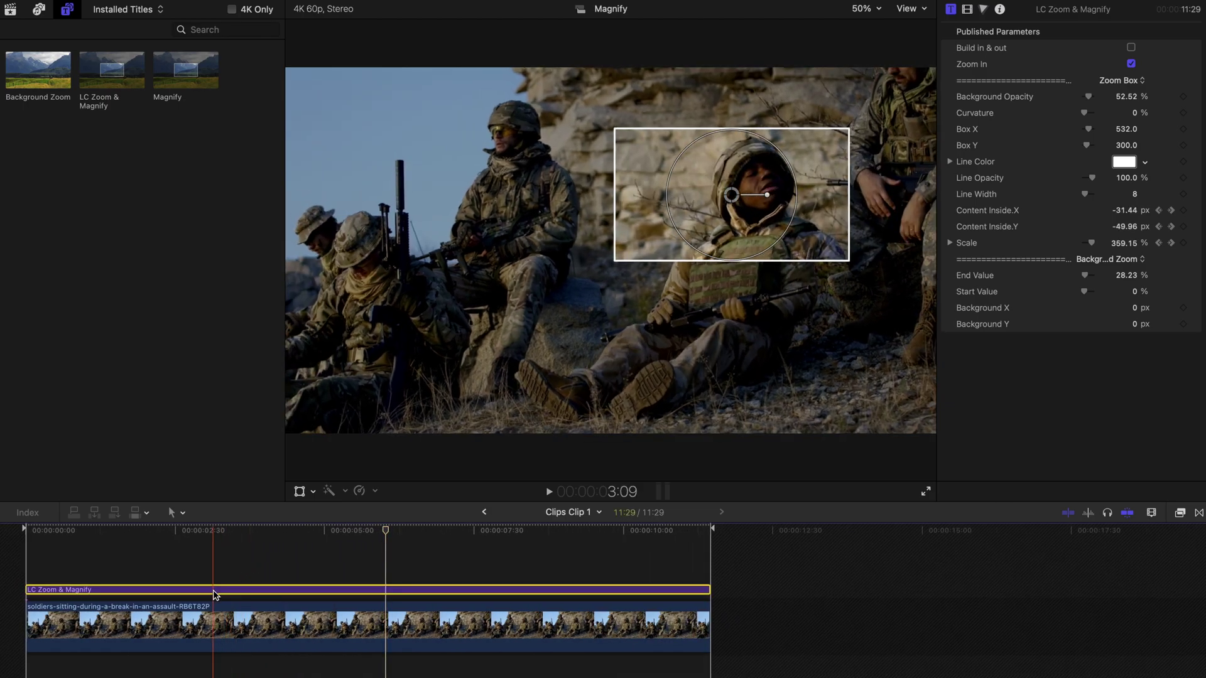
Replace the old title with a new LC Zoom & Magnify title extended to the clip's end
{"action": "key", "text": "Delete"}
{"action": "left_click", "coordinate": [112, 74]}
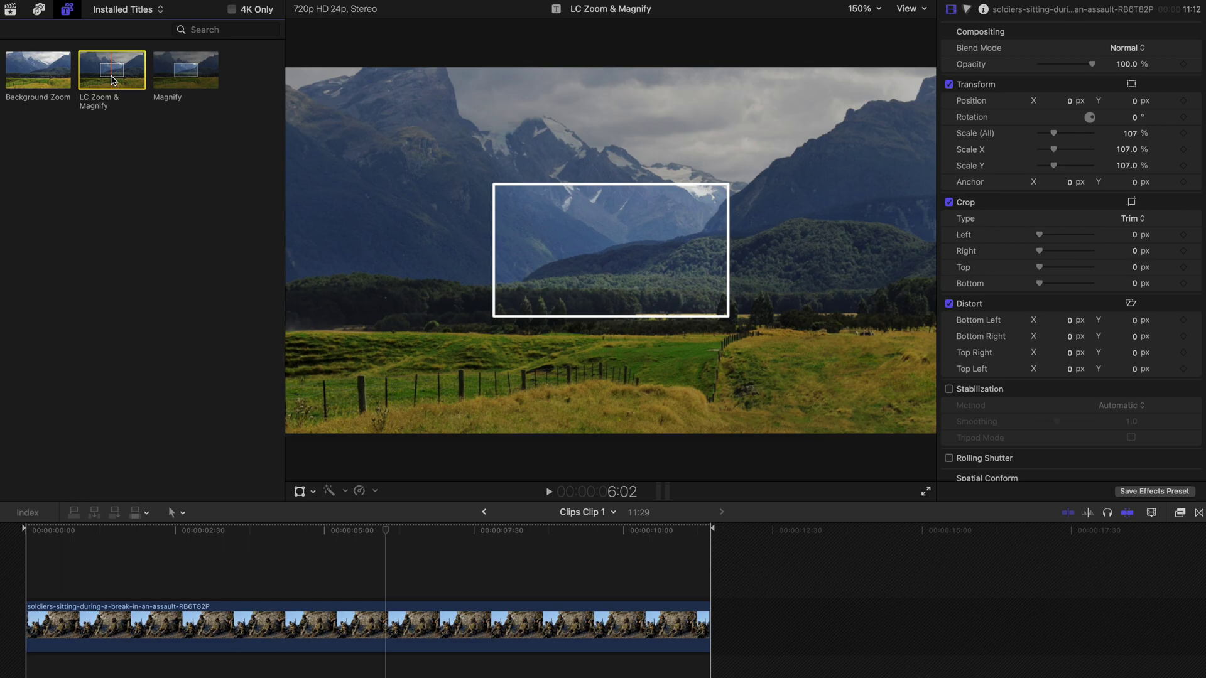
{"action": "left_click_drag", "start_coordinate": [112, 74], "coordinate": [28, 590]}
{"action": "left_click_drag", "start_coordinate": [323, 589], "coordinate": [710, 572]}
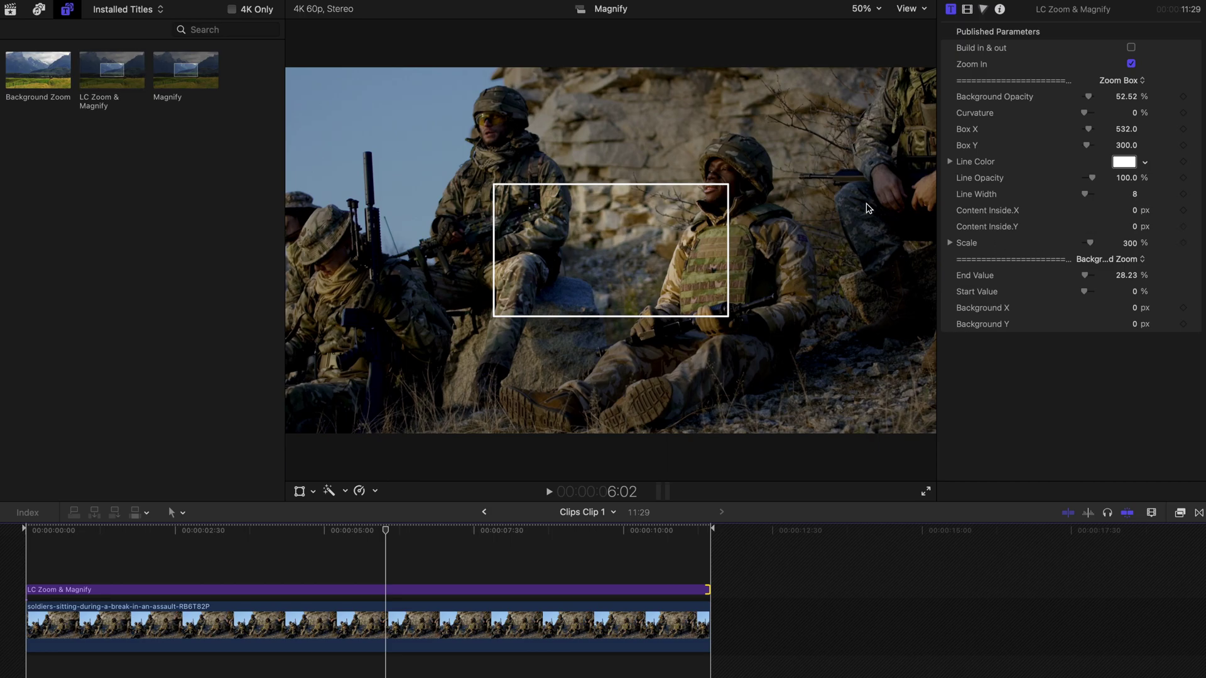
Move the LC Zoom & Magnify zoom box onto the seated soldier's face
{"action": "left_click", "coordinate": [526, 565]}
{"action": "left_click", "coordinate": [525, 589]}
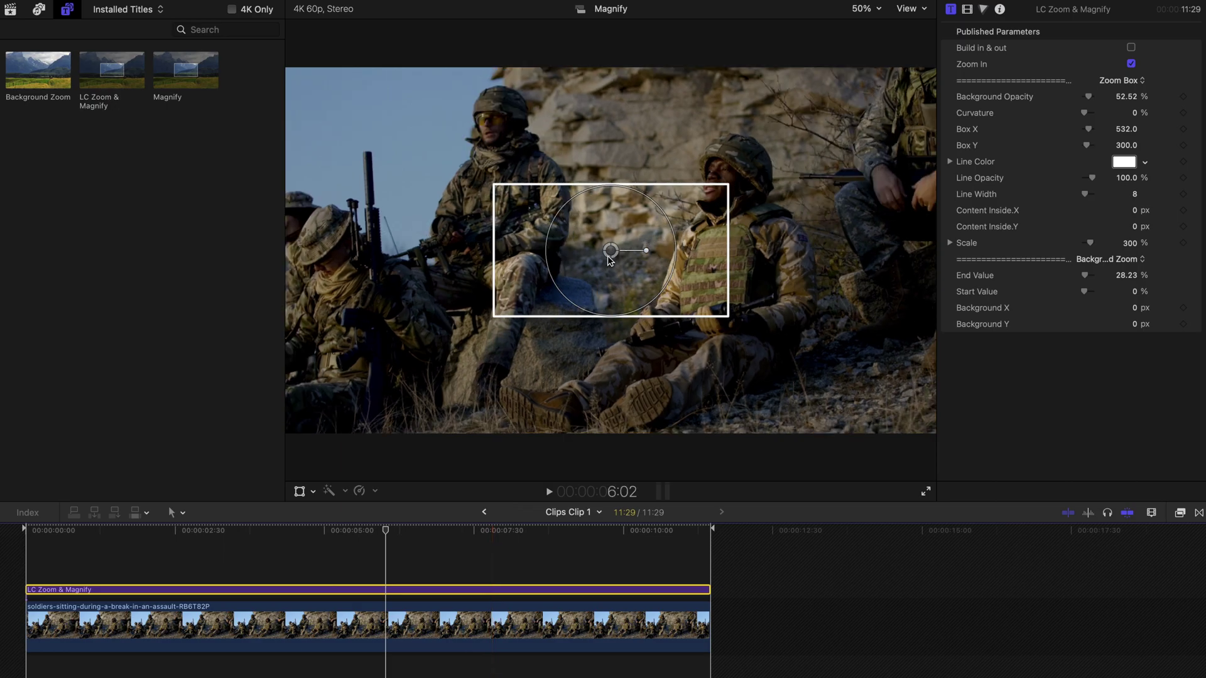
{"action": "left_click_drag", "start_coordinate": [607, 257], "coordinate": [716, 198]}
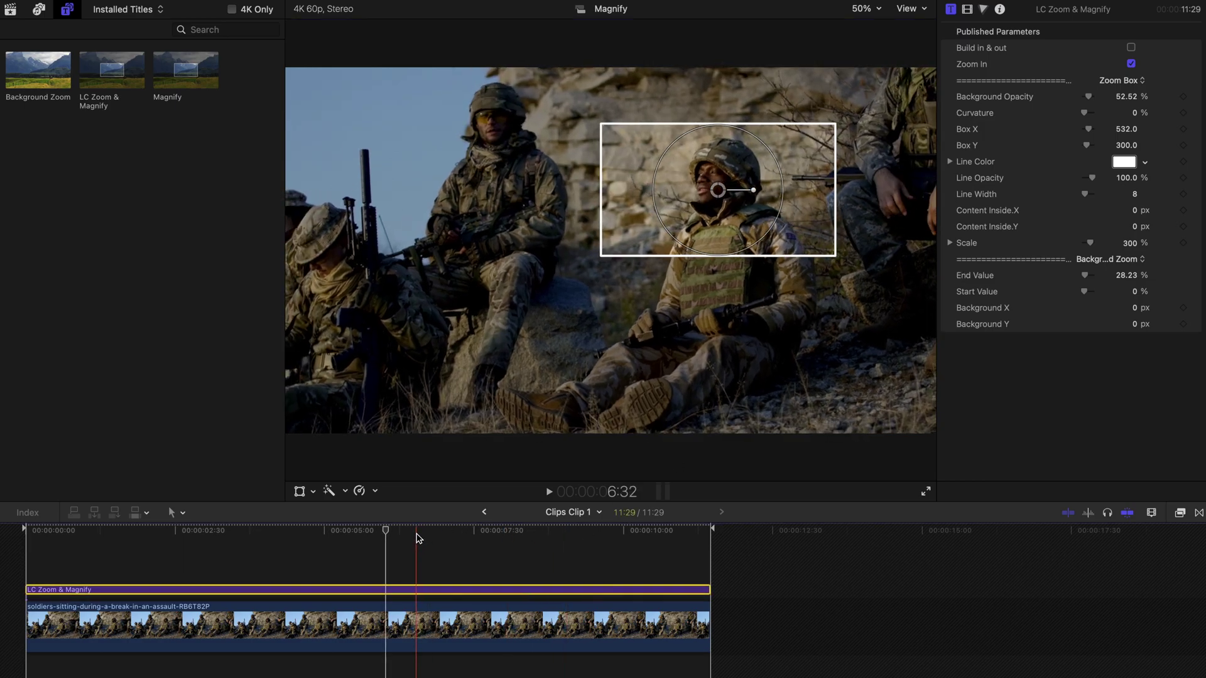
Set magnification Scale to 465% and Content Inside offsets to -75.65 and -101.63 px
{"action": "left_click", "coordinate": [546, 531]}
{"action": "left_click_drag", "start_coordinate": [550, 533], "coordinate": [658, 531]}
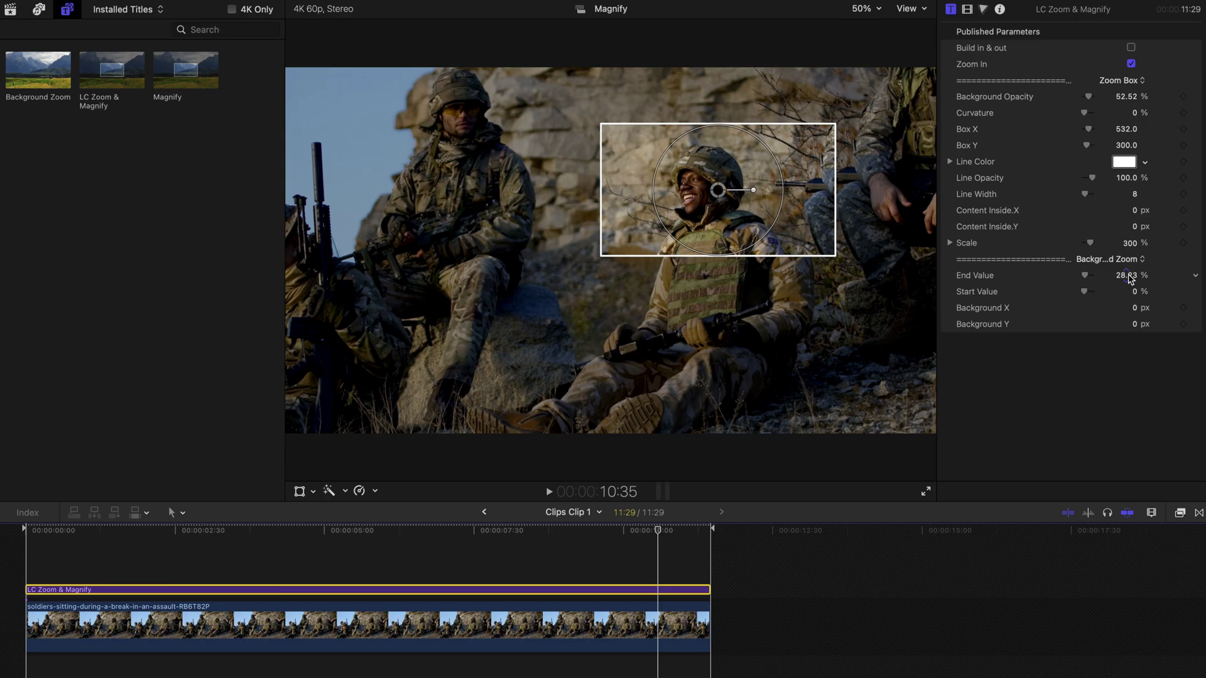
{"action": "left_click_drag", "start_coordinate": [1129, 243], "coordinate": [1131, 244]}
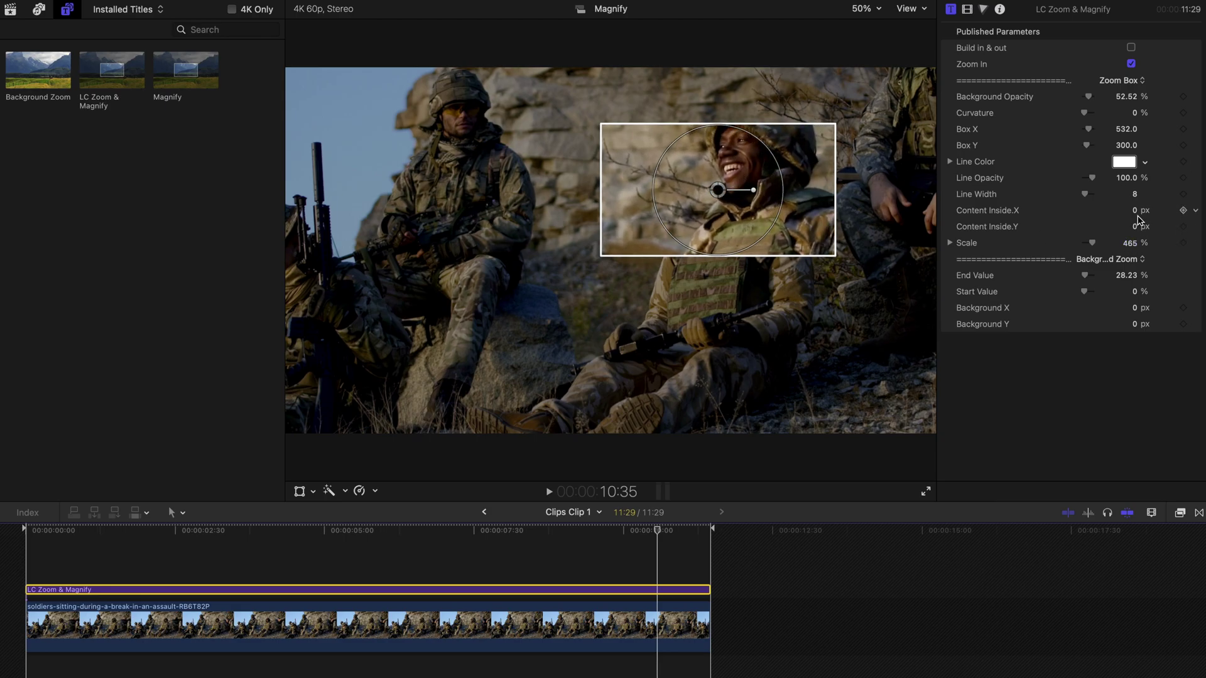
{"action": "left_click_drag", "start_coordinate": [1135, 215], "coordinate": [1138, 232]}
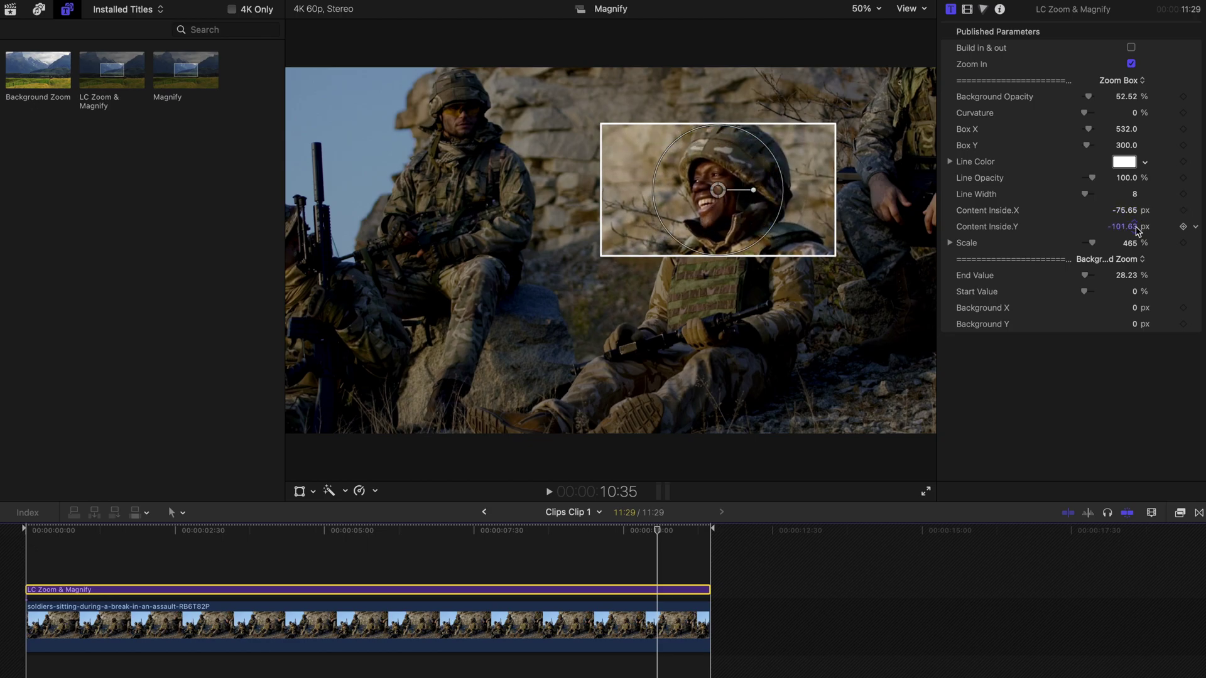
{"action": "left_click_drag", "start_coordinate": [108, 531], "coordinate": [26, 532]}
At 2:13, keyframe Content Inside.X to -225.16 px and preview through 8:39
{"action": "key", "text": "space"}
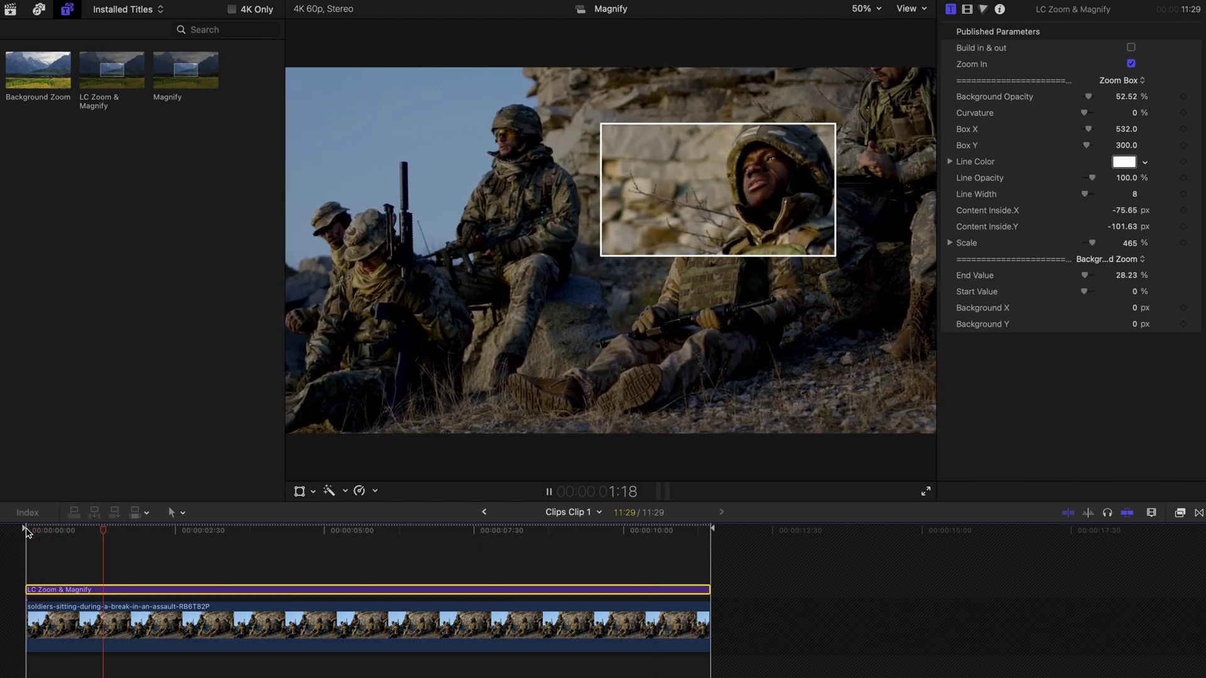
{"action": "key", "text": "space"}
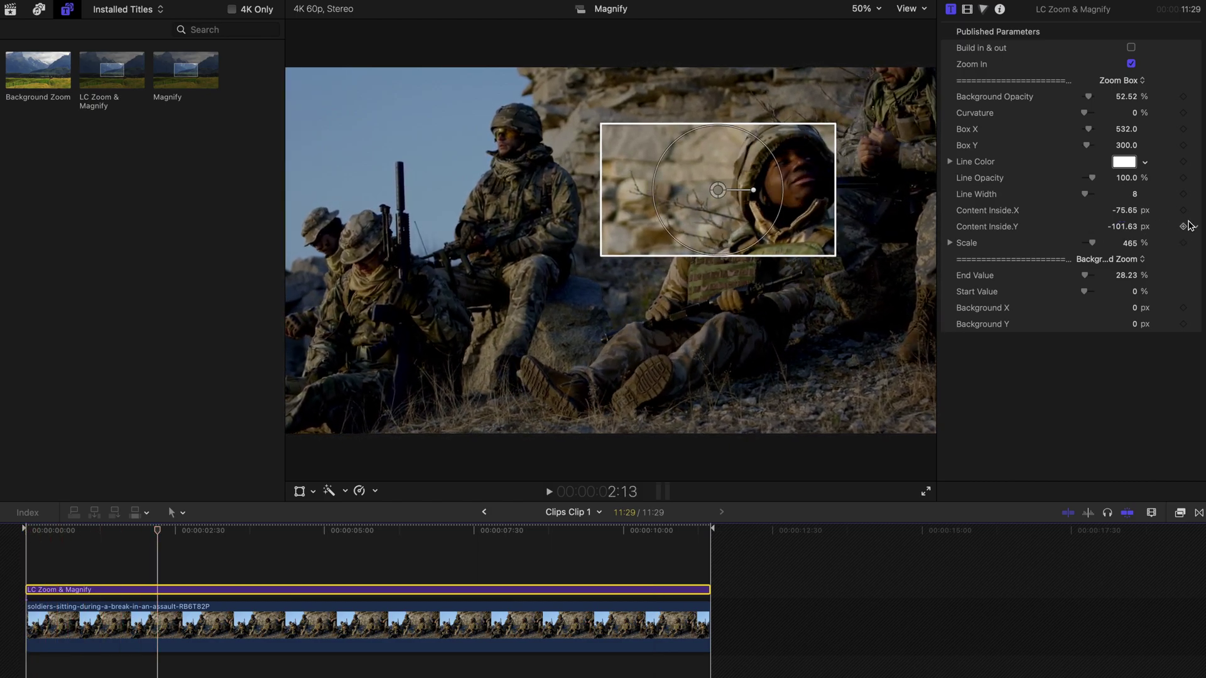
{"action": "left_click", "coordinate": [1122, 214]}
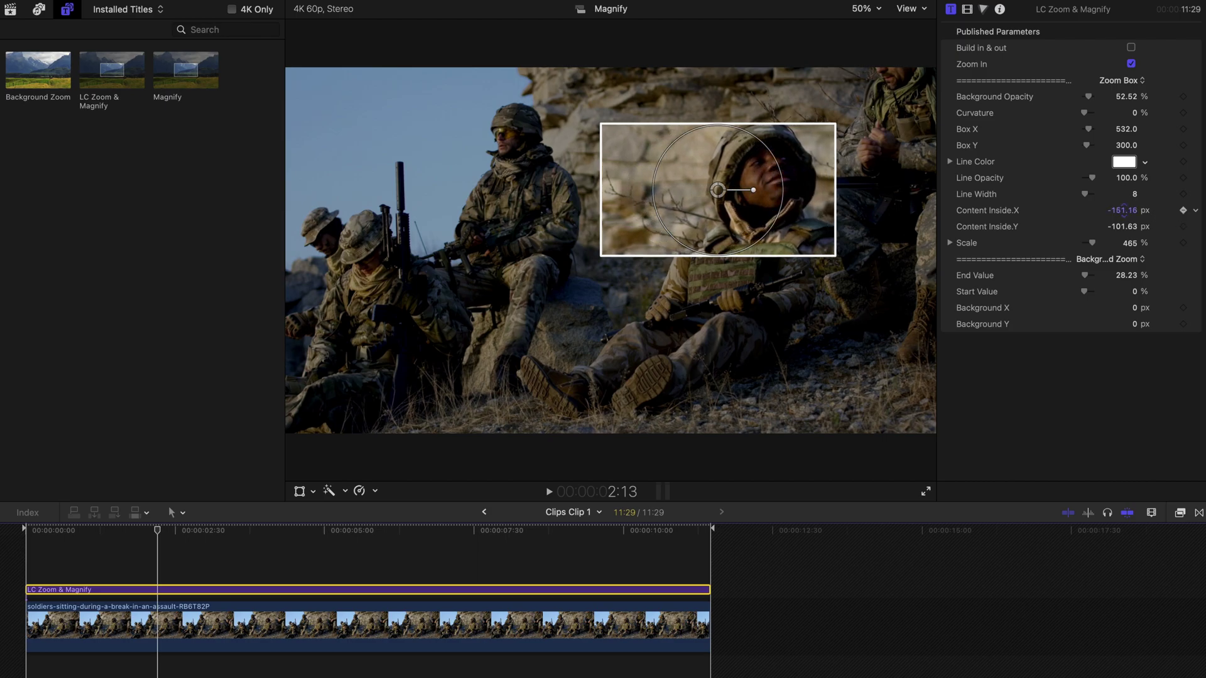
{"action": "left_click_drag", "start_coordinate": [1122, 215], "coordinate": [1124, 216]}
{"action": "key", "text": "space"}
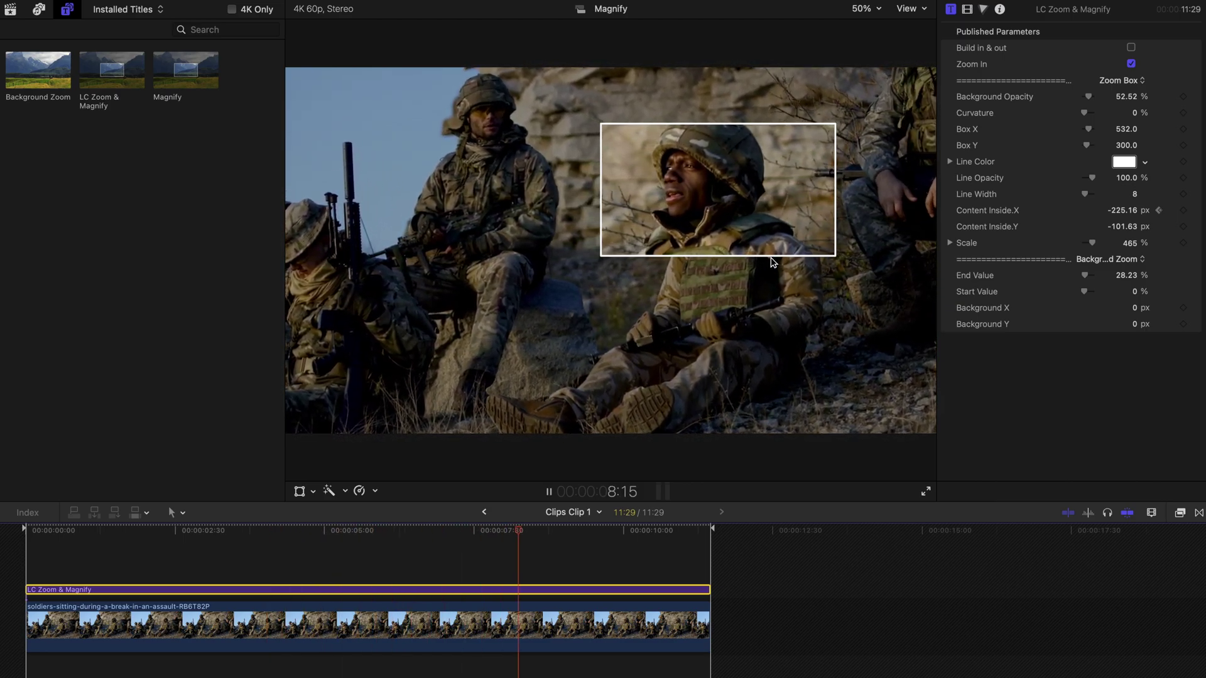
{"action": "key", "text": "space"}
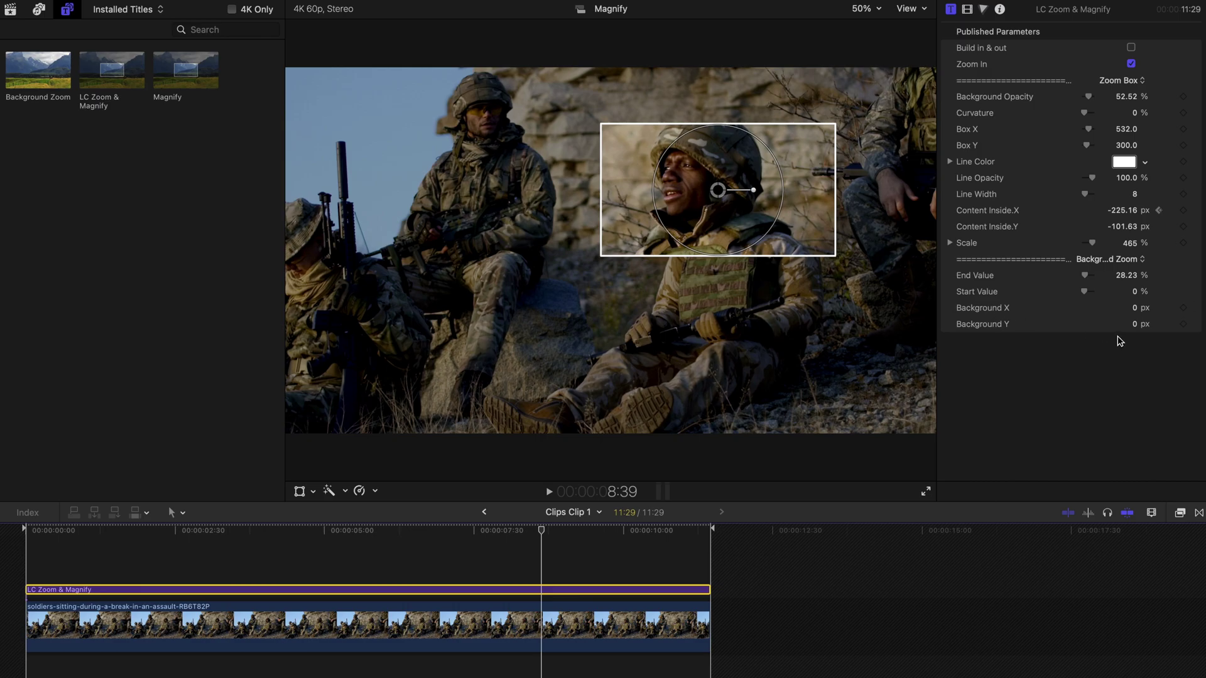
Offset the zoomed background to -84.05 px X and -109.01 px Y
{"action": "mouse_move", "coordinate": [1135, 309]}
{"action": "left_mouse_down"}
{"action": "mouse_move", "coordinate": [1132, 327]}
{"action": "mouse_move", "coordinate": [1122, 314]}
{"action": "left_mouse_up"}
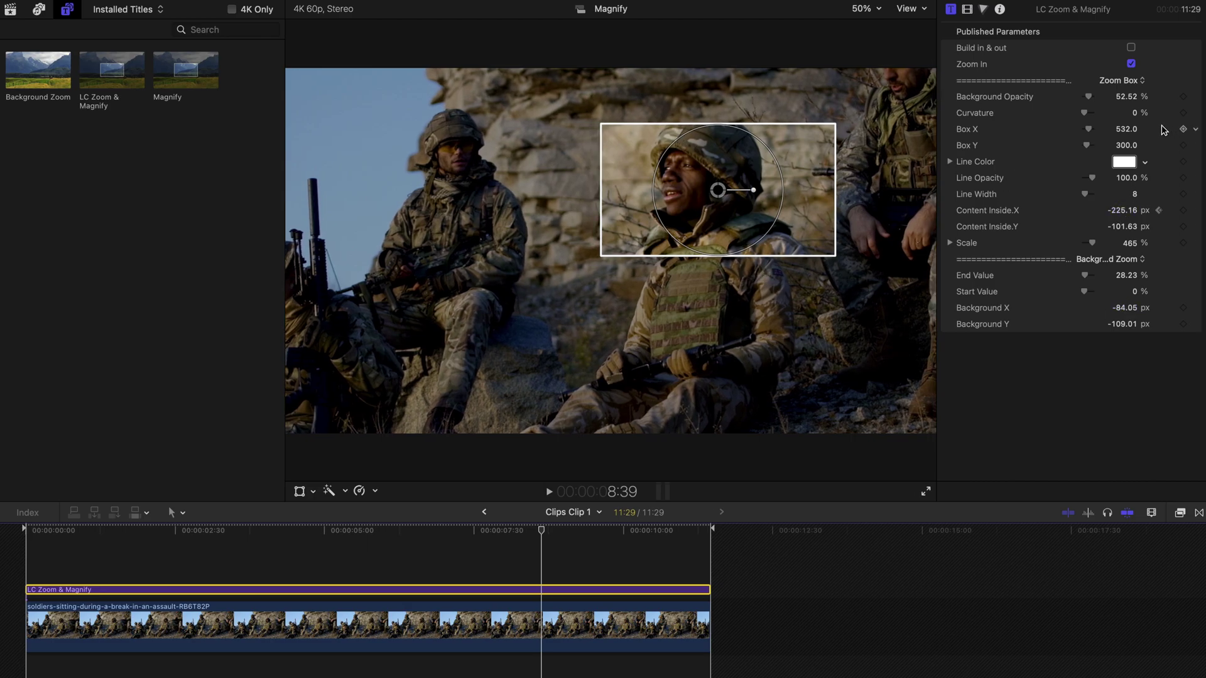
Make the zoom box a 300 by 300 circle at 100% Curvature, centred on the soldier's face
{"action": "left_click_drag", "start_coordinate": [1085, 113], "coordinate": [1096, 116]}
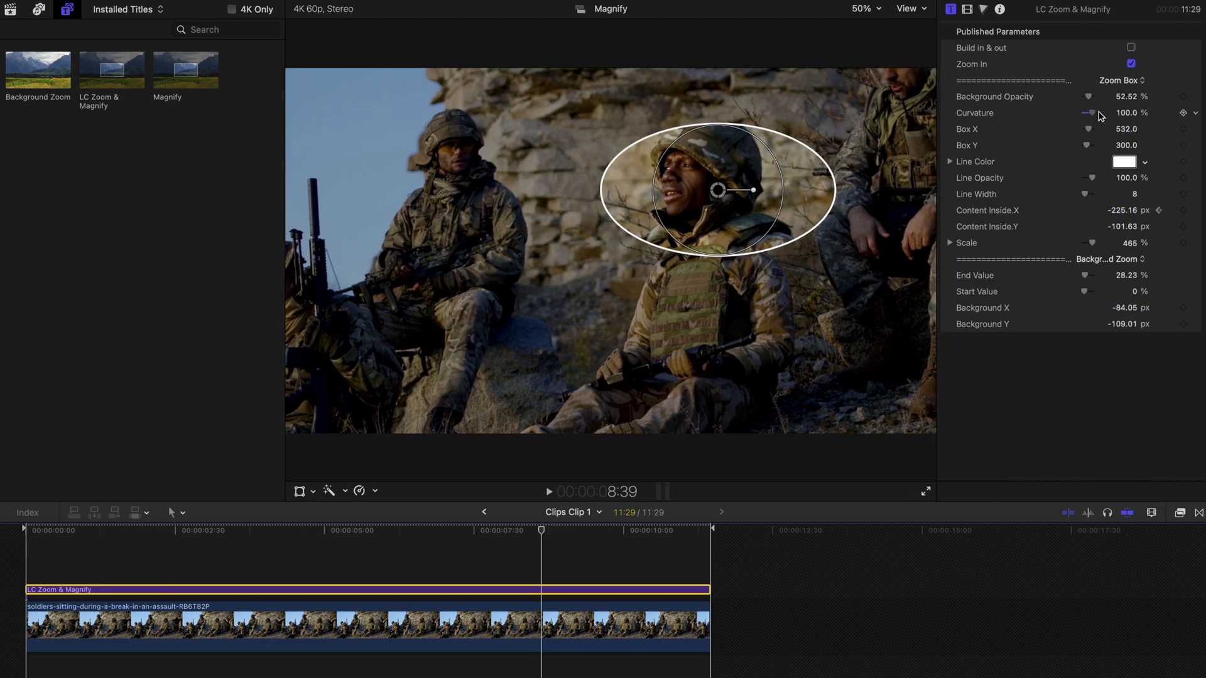
{"action": "left_click", "coordinate": [1128, 133]}
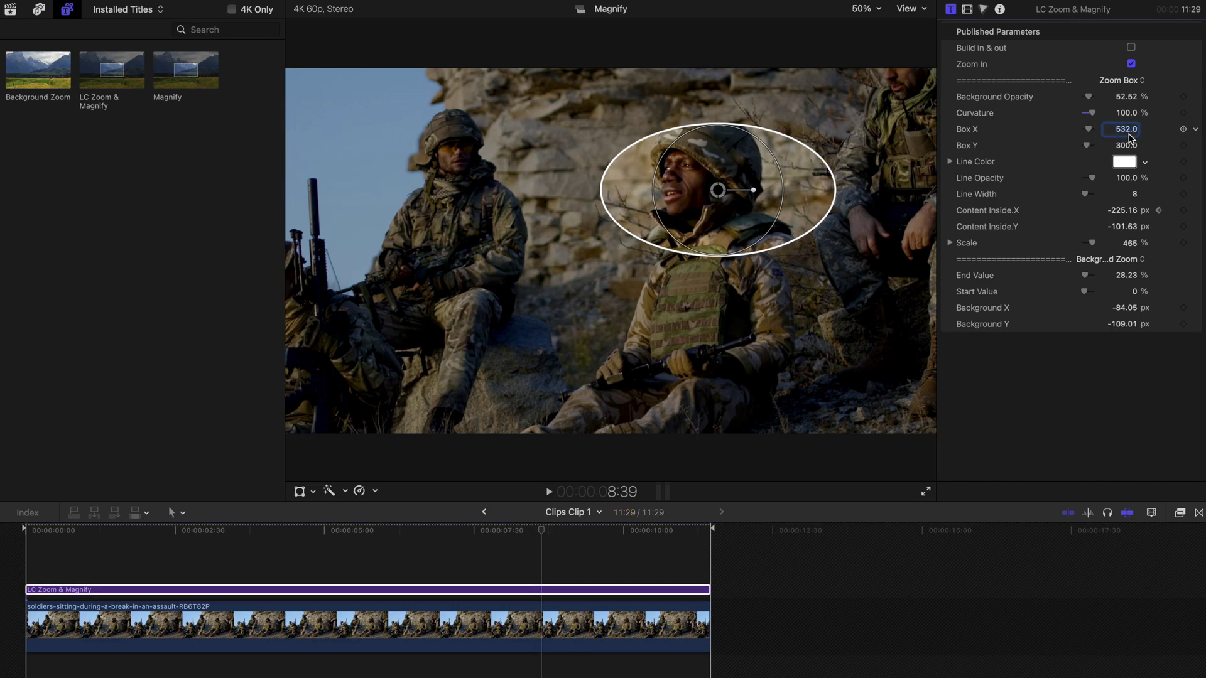
{"action": "type", "text": "300"}
{"action": "key", "text": "Return"}
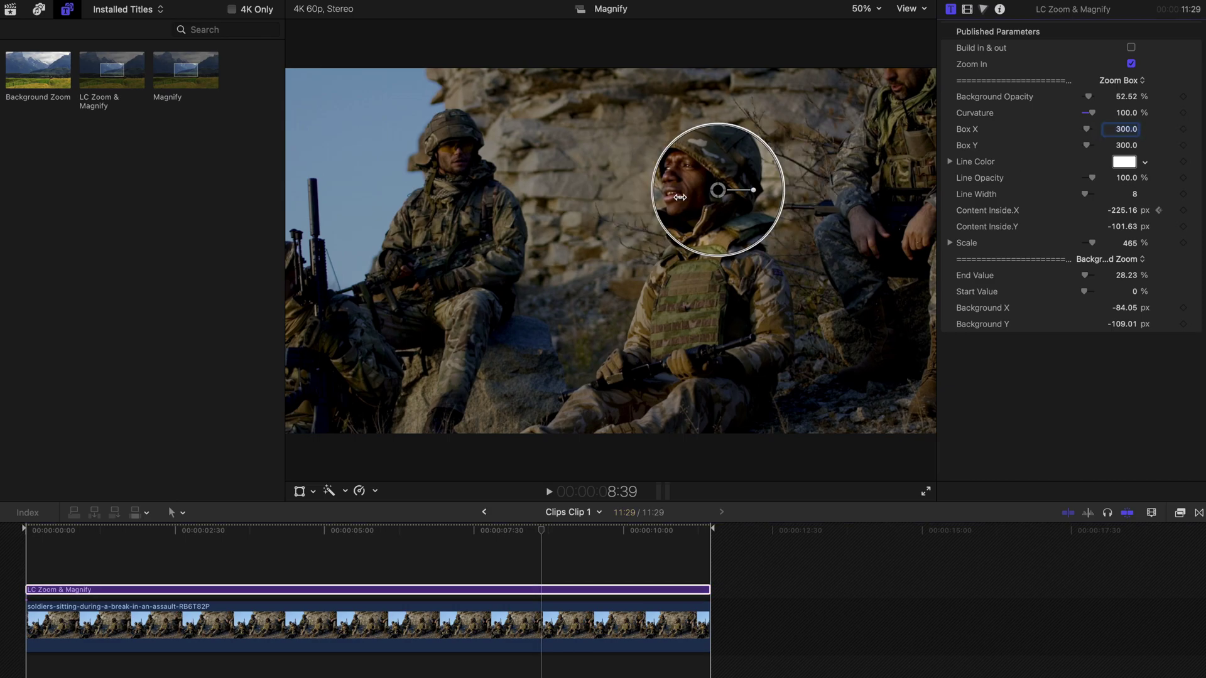
{"action": "left_click_drag", "start_coordinate": [717, 194], "coordinate": [700, 179]}
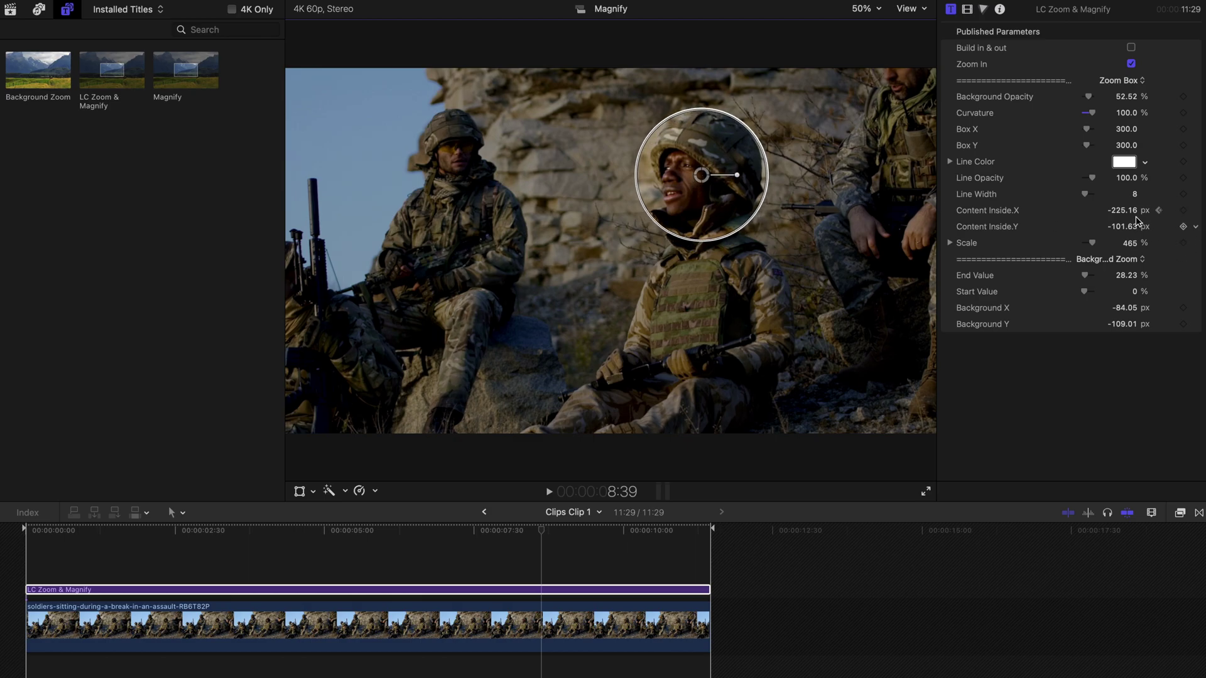
{"action": "left_click_drag", "start_coordinate": [484, 533], "coordinate": [589, 526]}
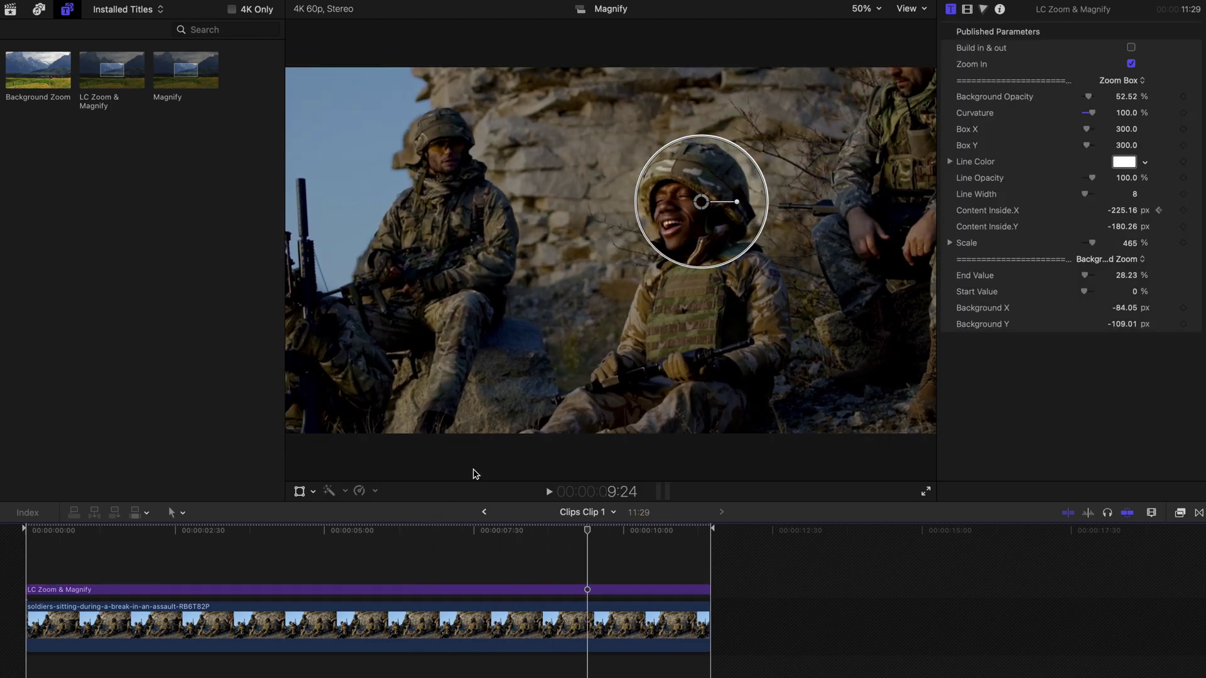